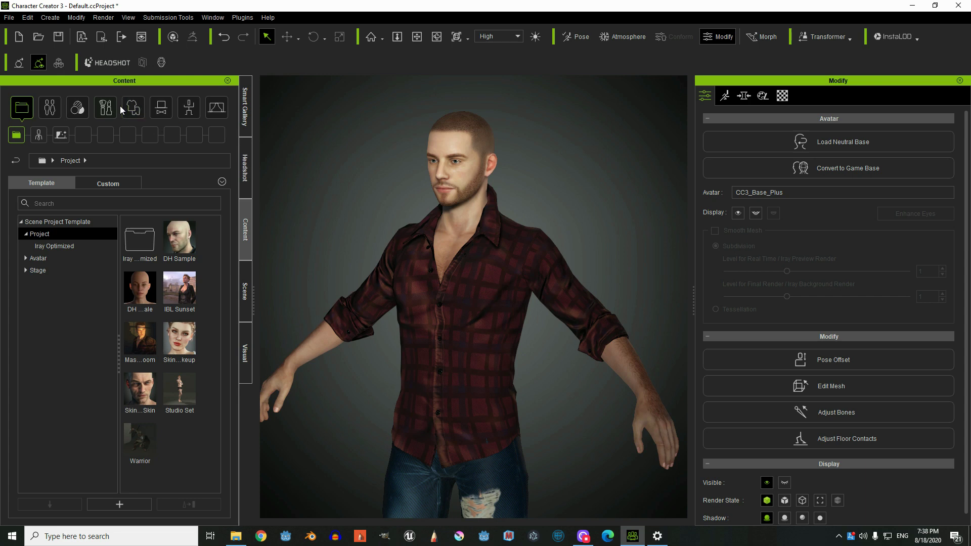
Show the MotionPlus motion templates in the Content library.
left_click(189, 116)
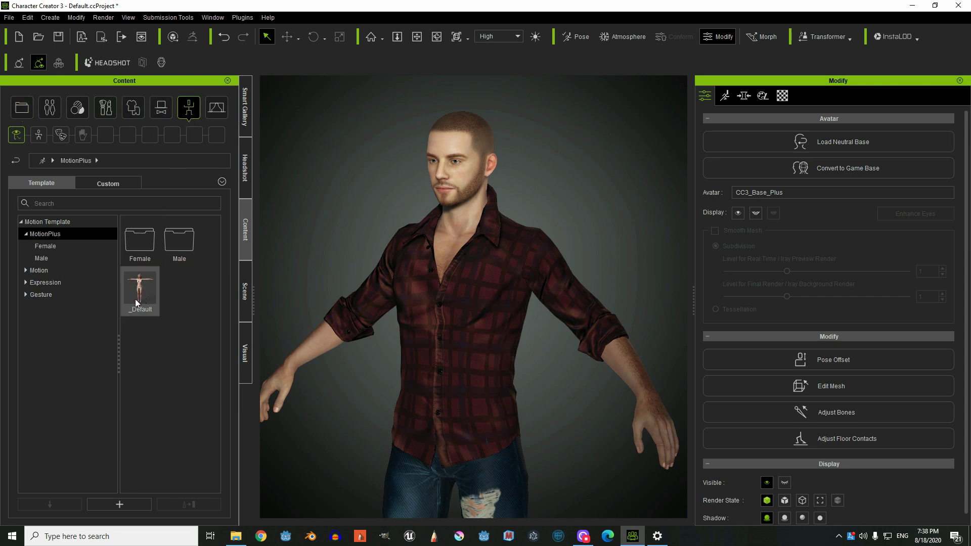
Apply the _Default MotionPlus motion so the character stands in a T-pose, viewed in full.
mouse_move(143, 294)
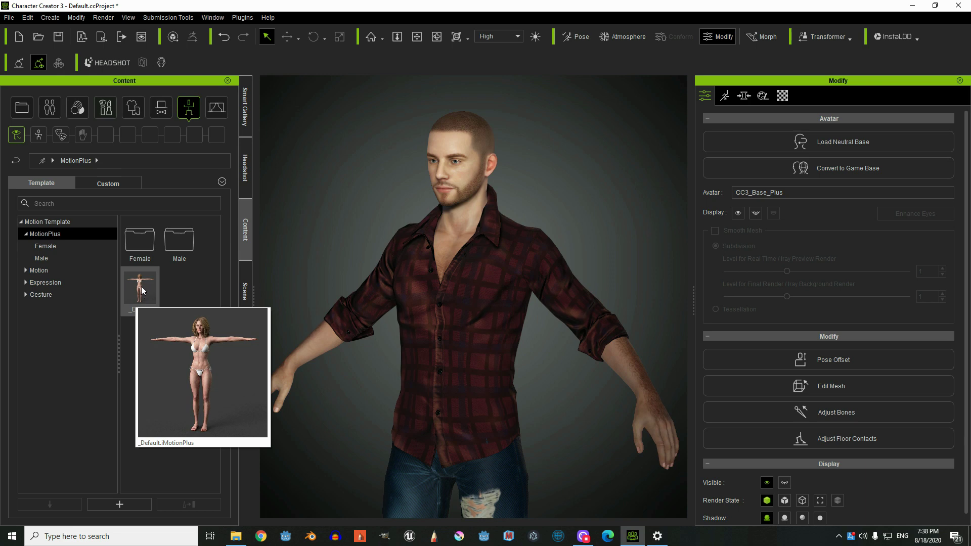
double_click(141, 286)
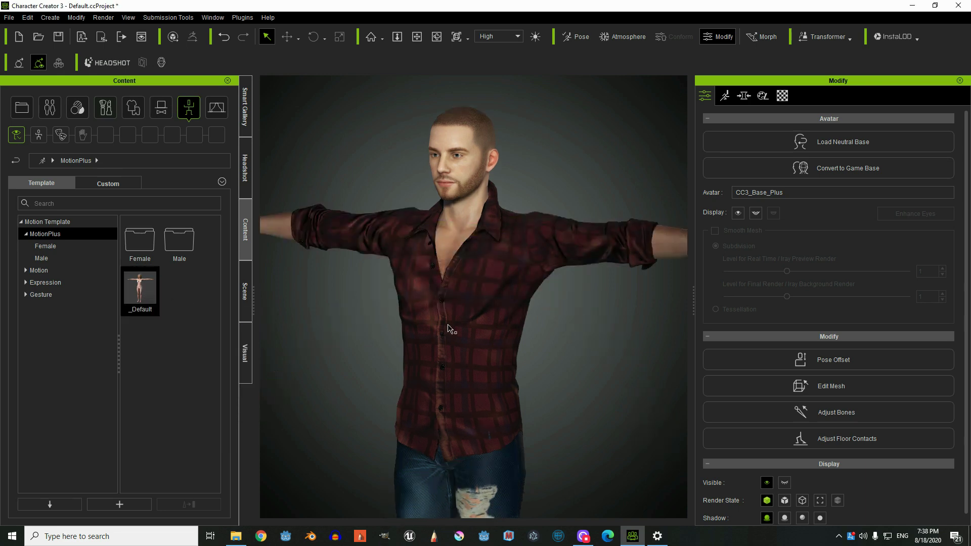
right_click_drag(487, 334, 506, 340)
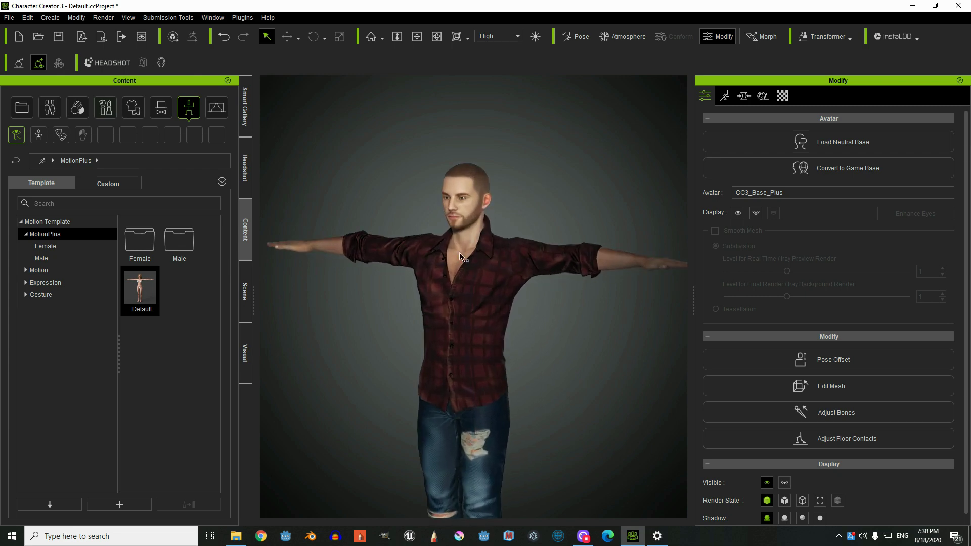
Convert the CC3_Base_Plus body to a Multi-material game base, accepting the skin weights warning.
left_click(511, 252)
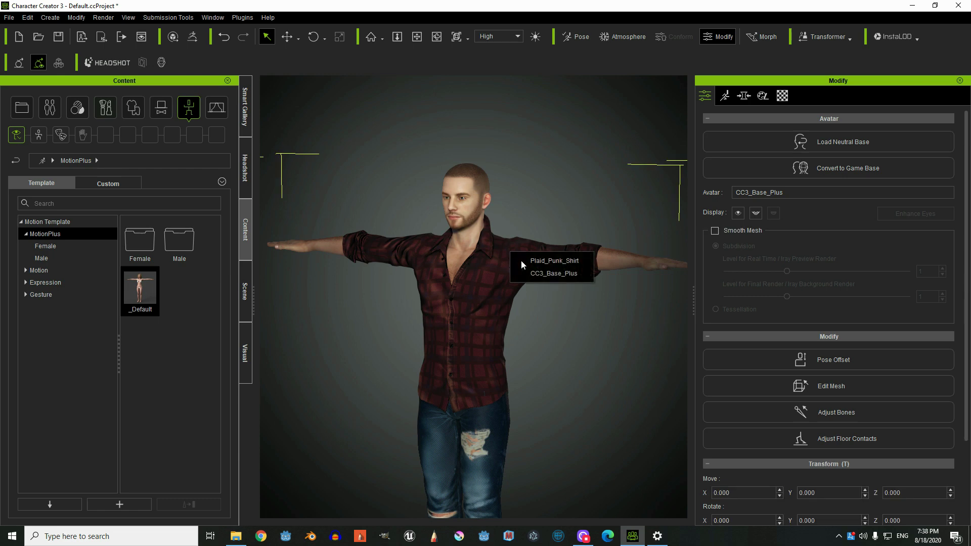
left_click(563, 276)
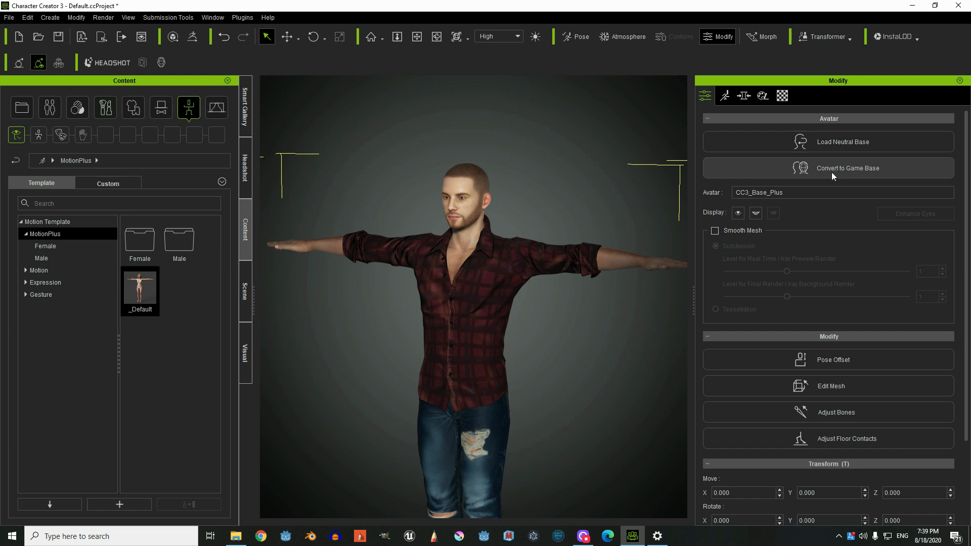
left_click(844, 170)
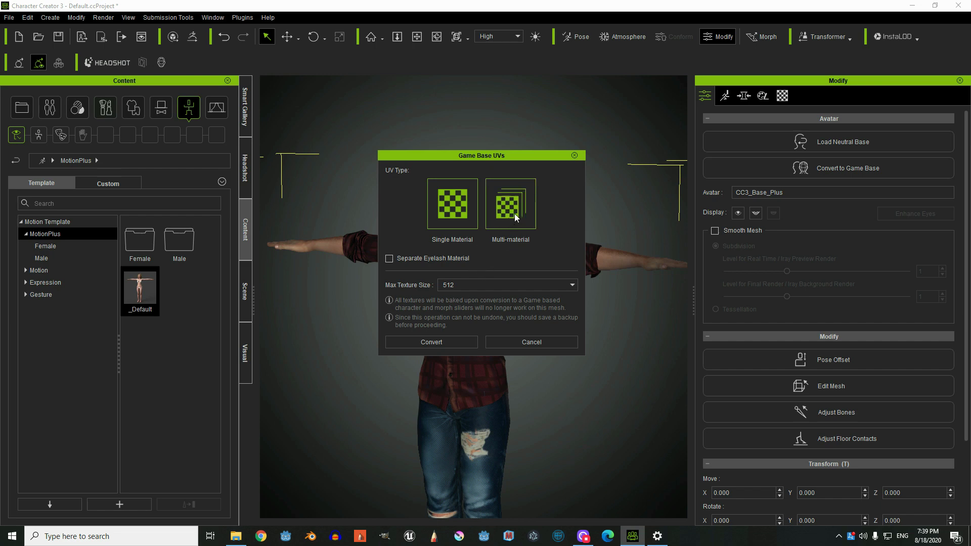
left_click(524, 210)
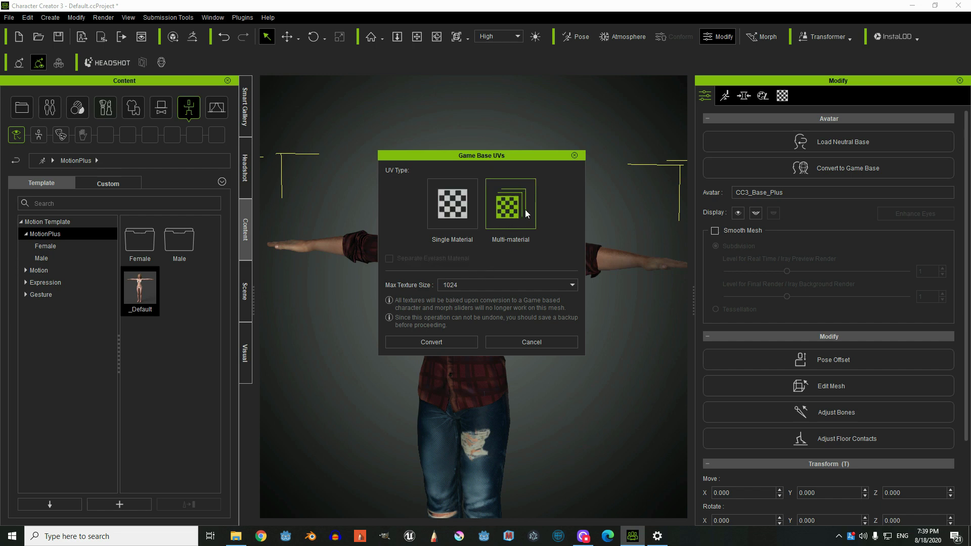
left_click(431, 341)
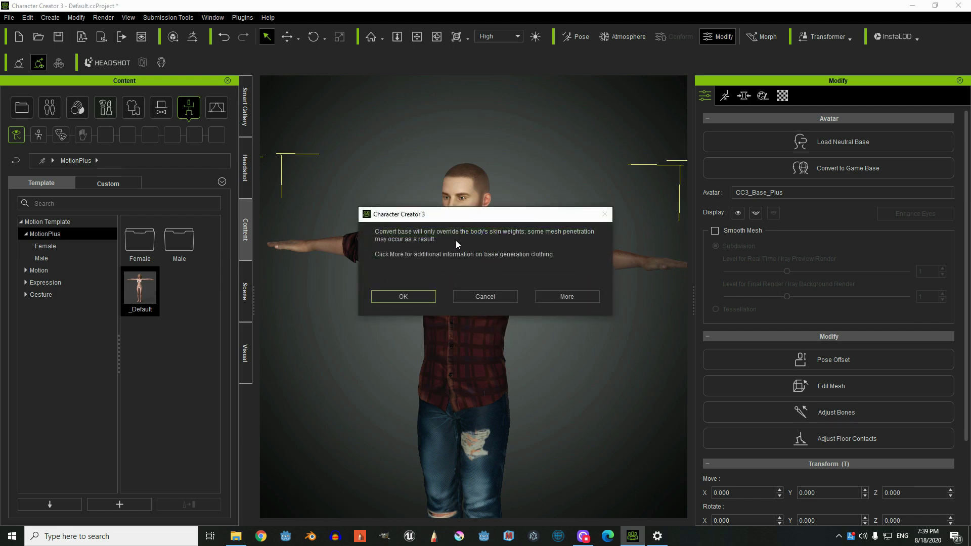
left_click(417, 297)
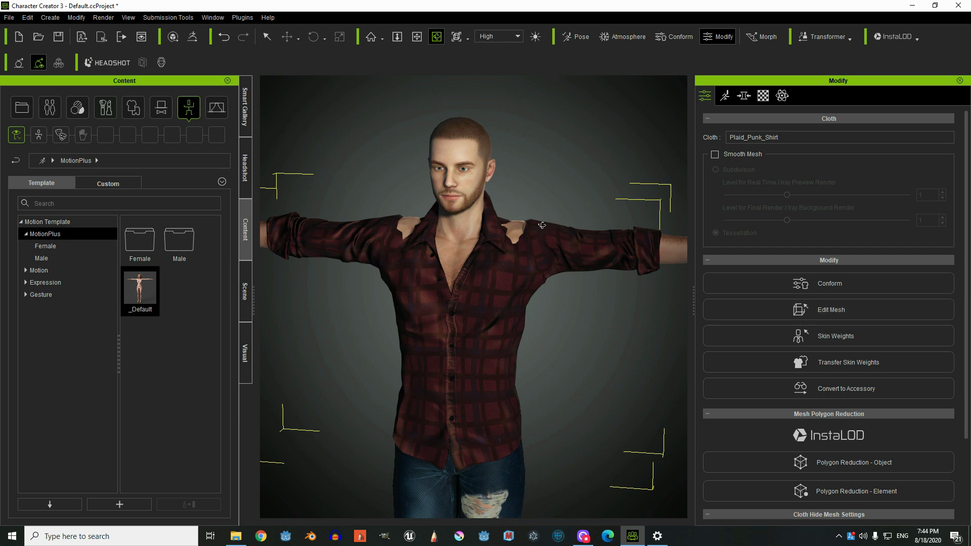
Sculpt the Plaid_Punk_Shirt mesh over both shoulders until no skin shows through.
right_click_drag(540, 222, 566, 182)
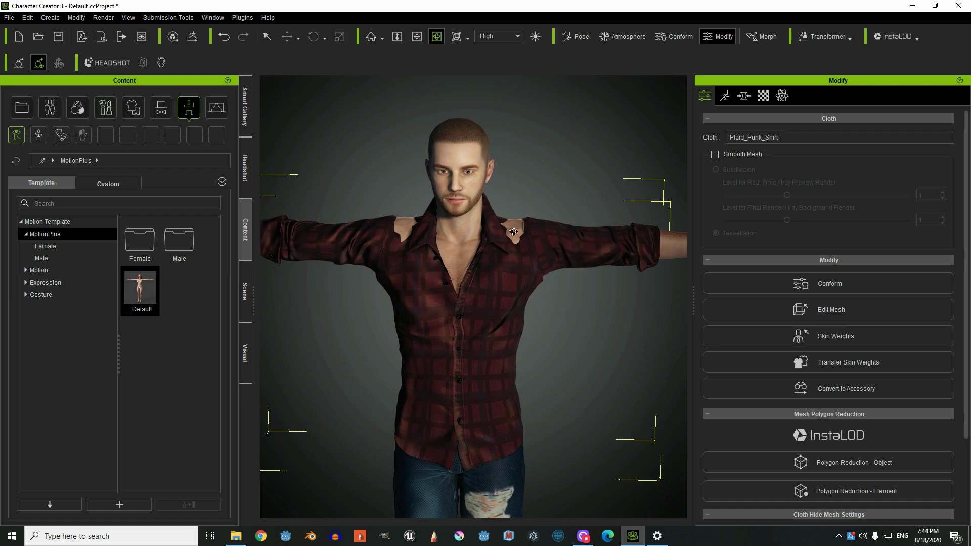
right_click_drag(513, 231, 559, 223)
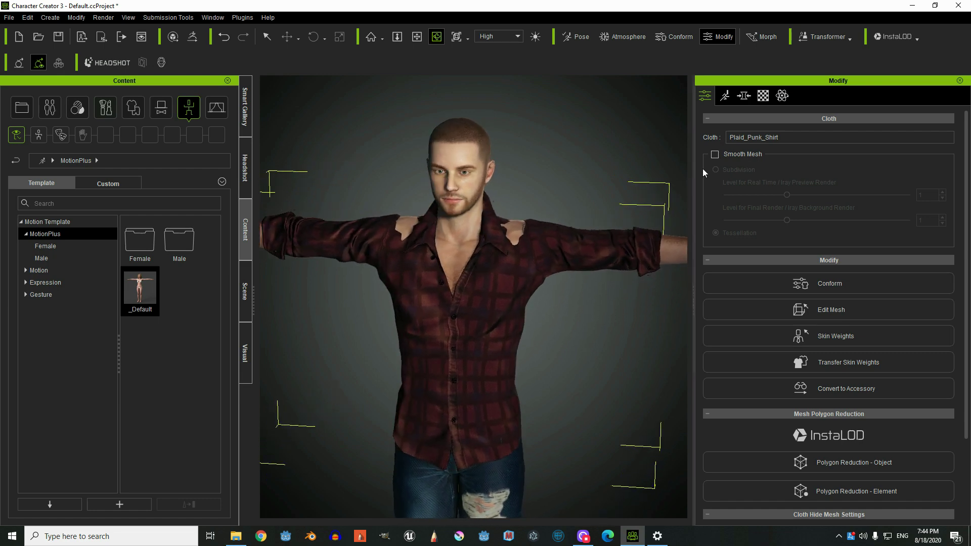
left_click(834, 311)
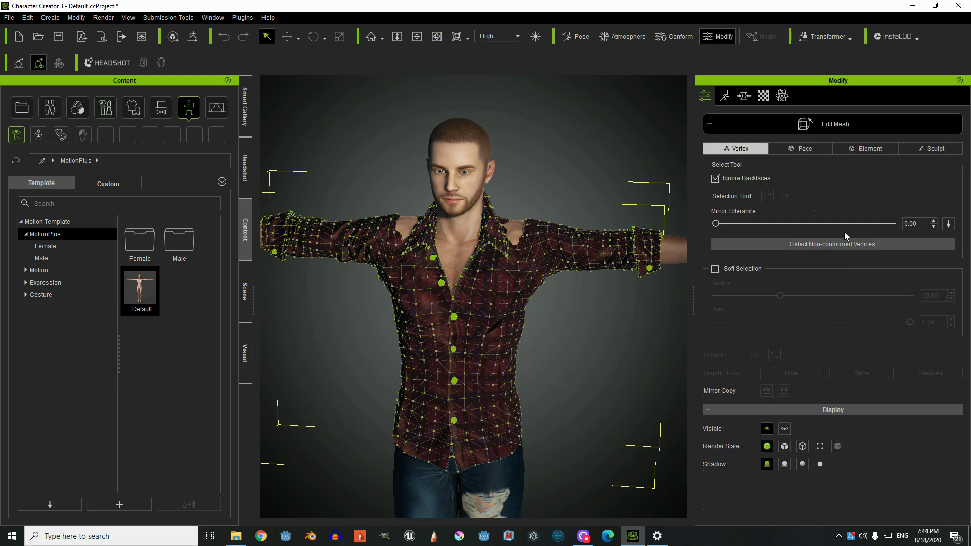
left_click(935, 150)
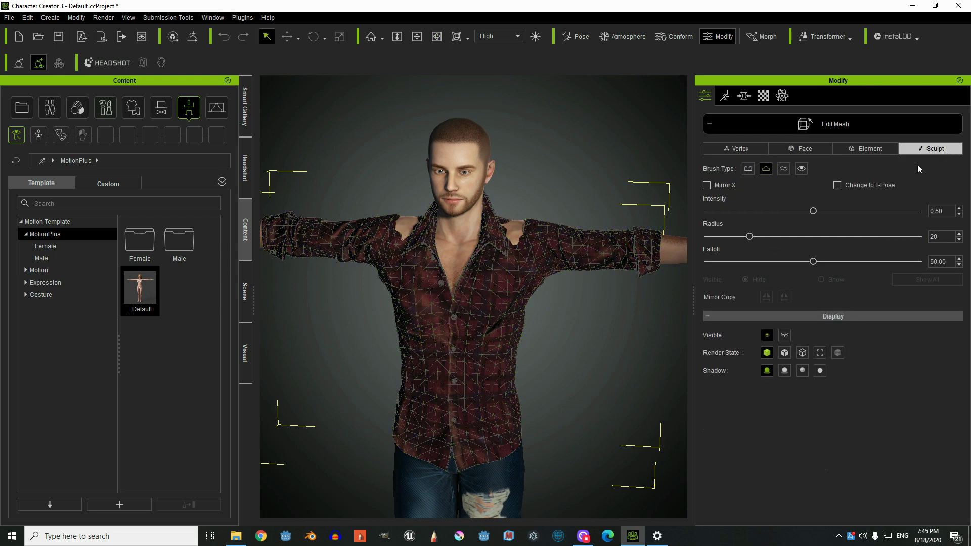
mouse_move(500, 242)
left_mouse_down()
mouse_move(521, 241)
mouse_move(526, 228)
mouse_move(514, 232)
left_mouse_up()
left_click_drag(513, 227, 518, 228)
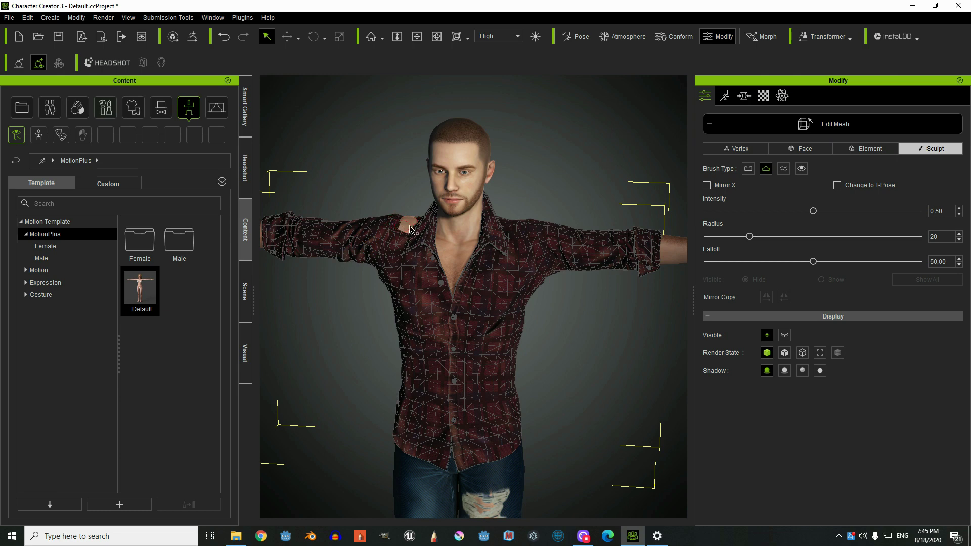
left_click_drag(410, 229, 414, 227)
left_click(847, 125)
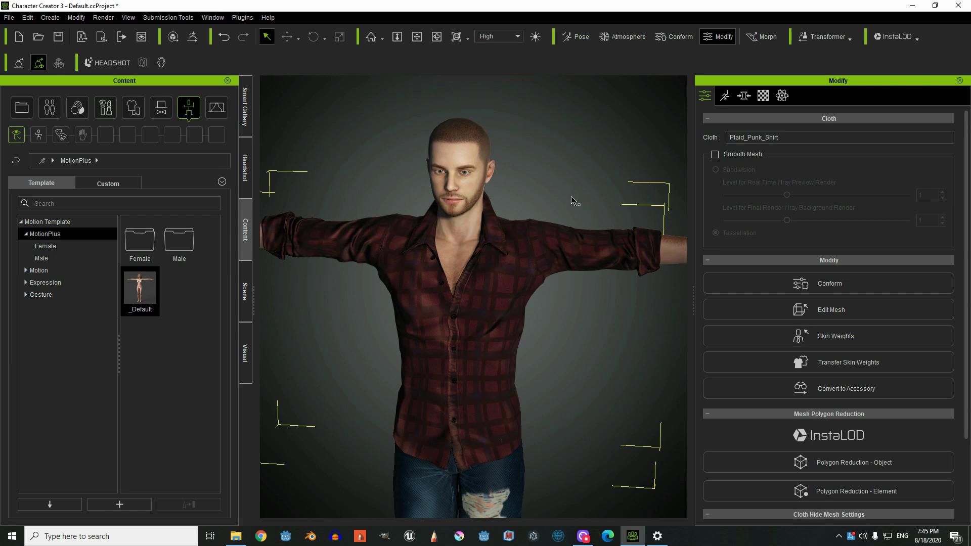
left_click(9, 20)
Export the clothed character as FBX file aaaaa using the Blender preset.
mouse_move(27, 20)
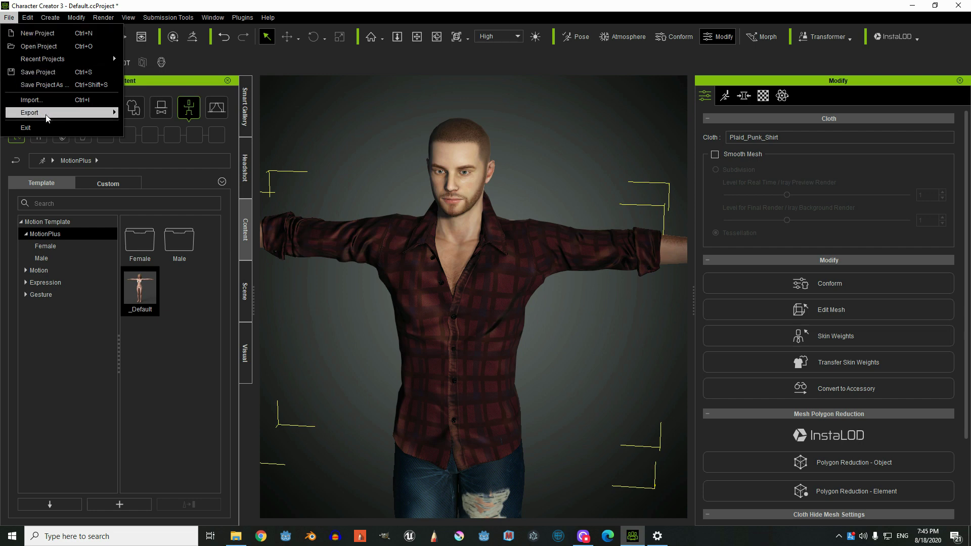
mouse_move(57, 114)
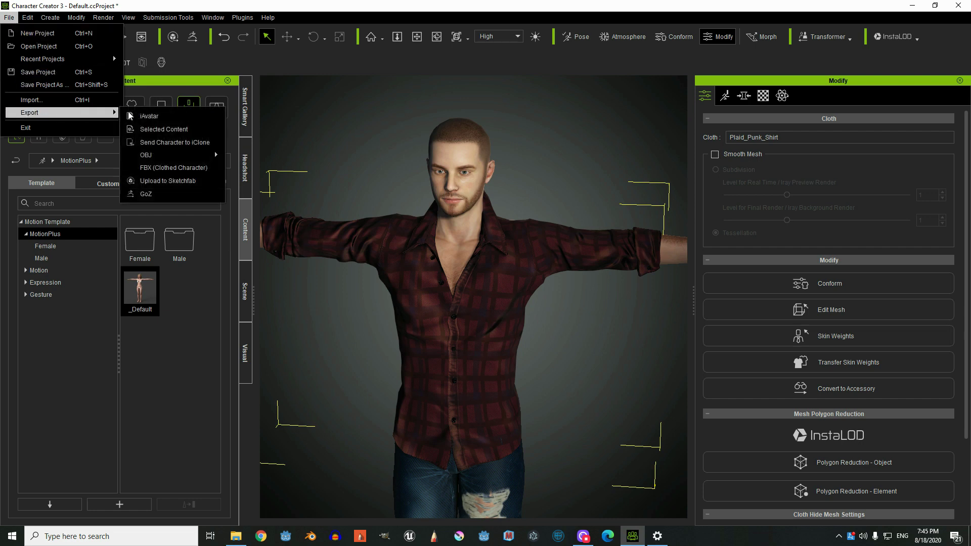
left_click(179, 169)
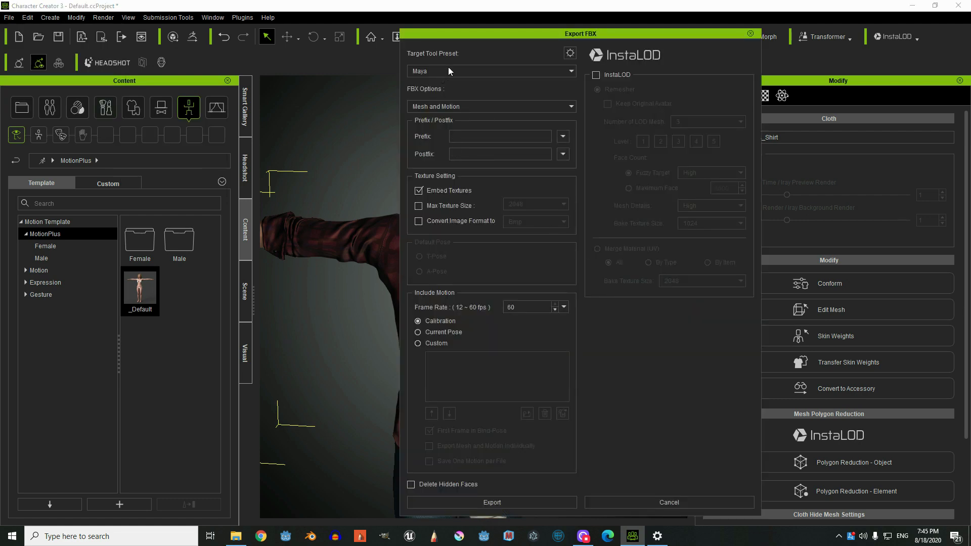
left_click(466, 73)
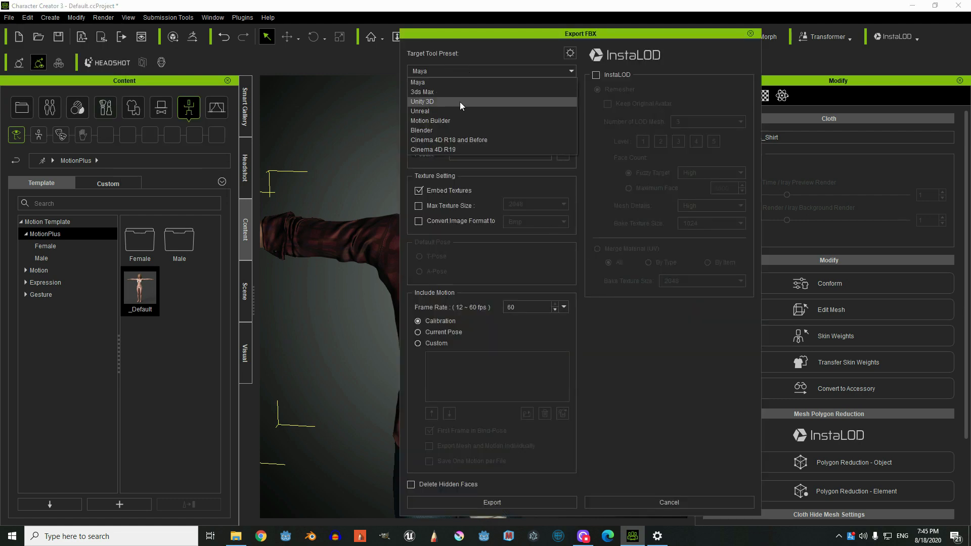
left_click(451, 131)
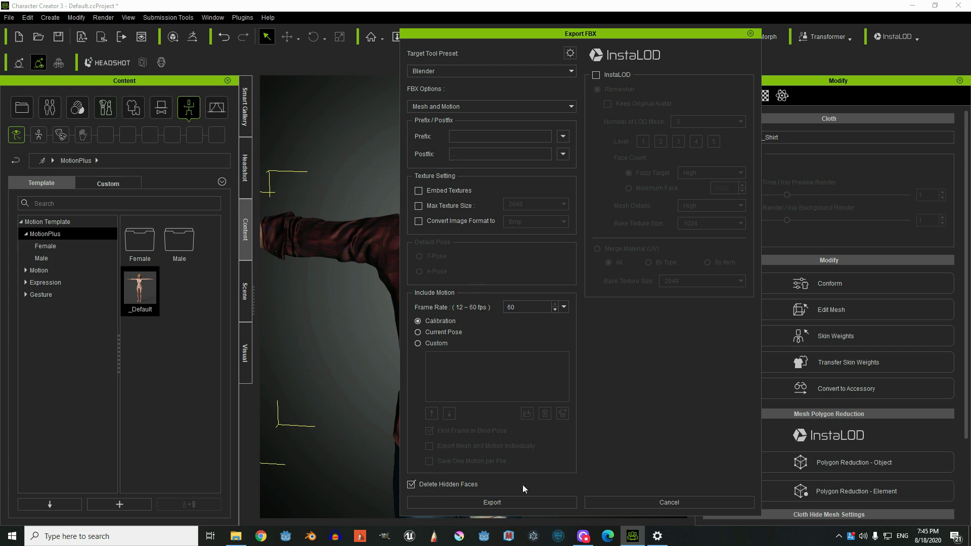
left_click(526, 503)
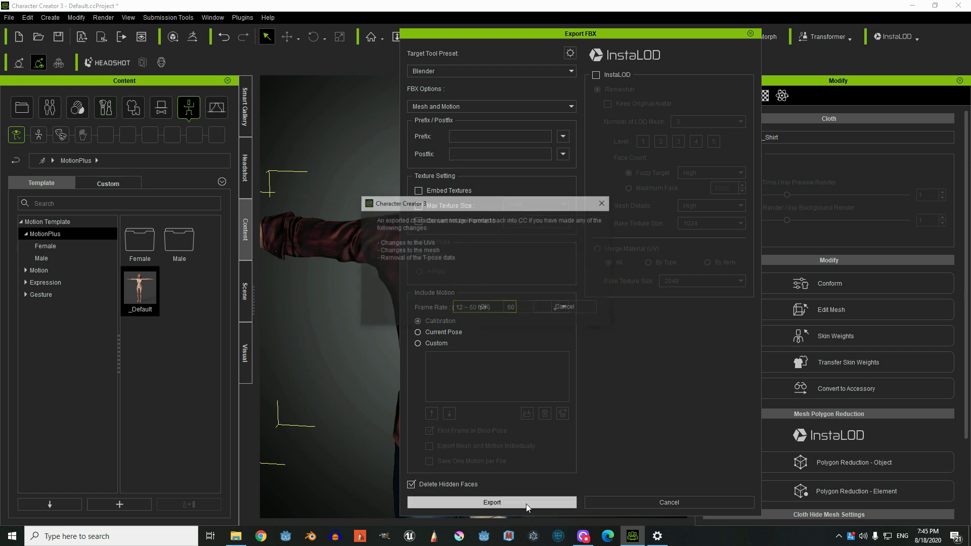
left_click(461, 308)
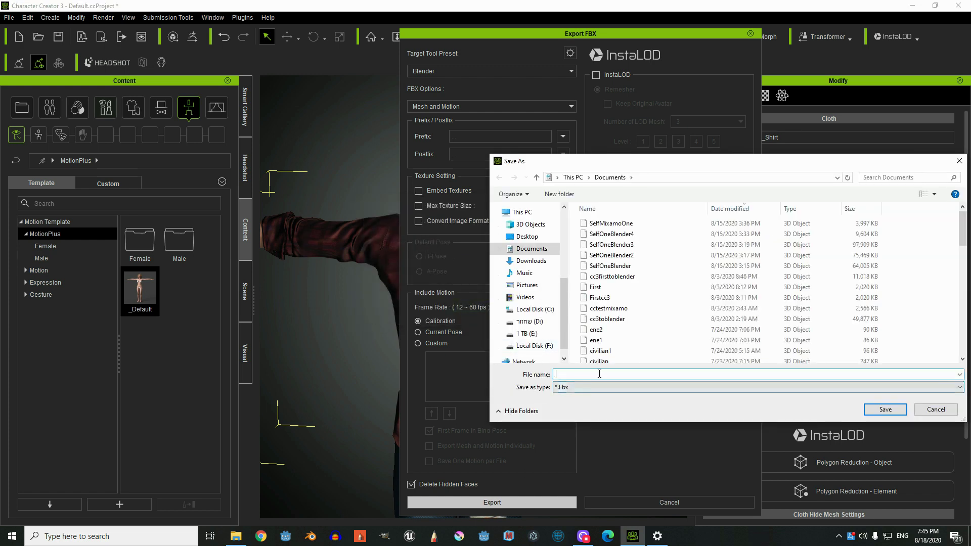
type("aaaaa")
left_click(885, 409)
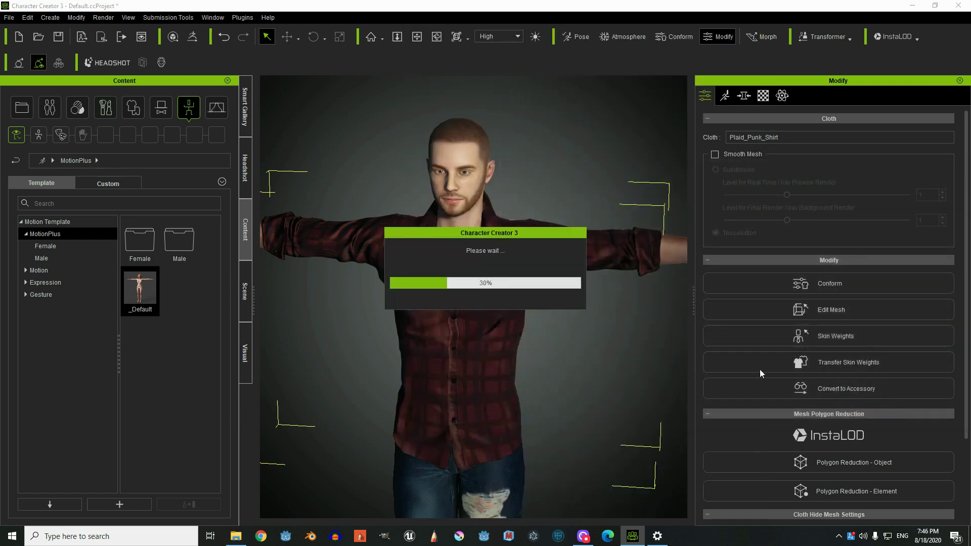
key("alt+Tab")
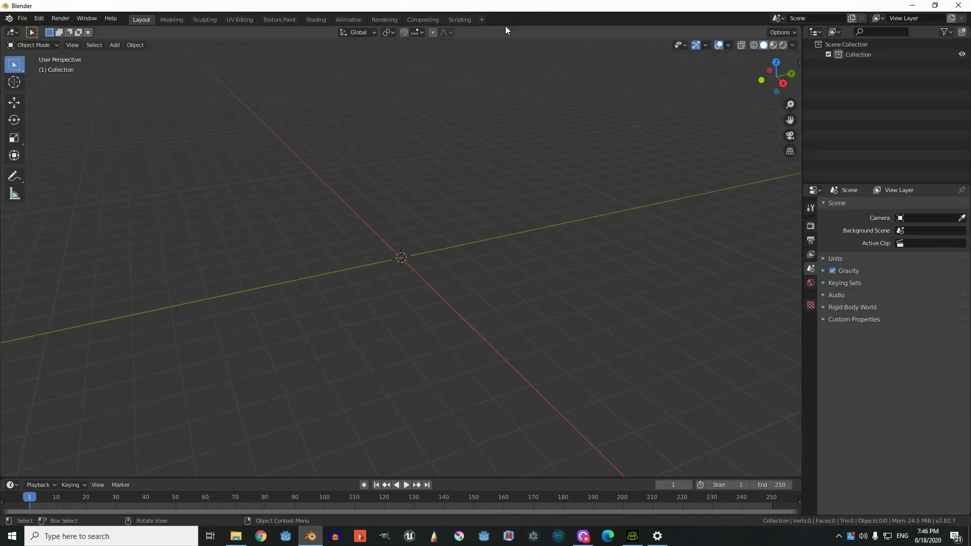
Import aaaaa.Fbx from Documents into the Blender scene.
left_click(24, 20)
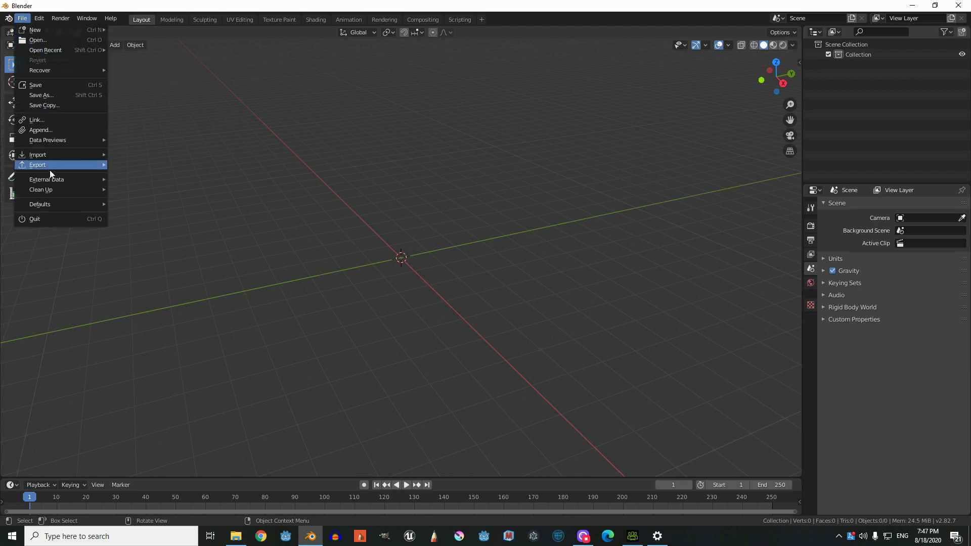
mouse_move(67, 164)
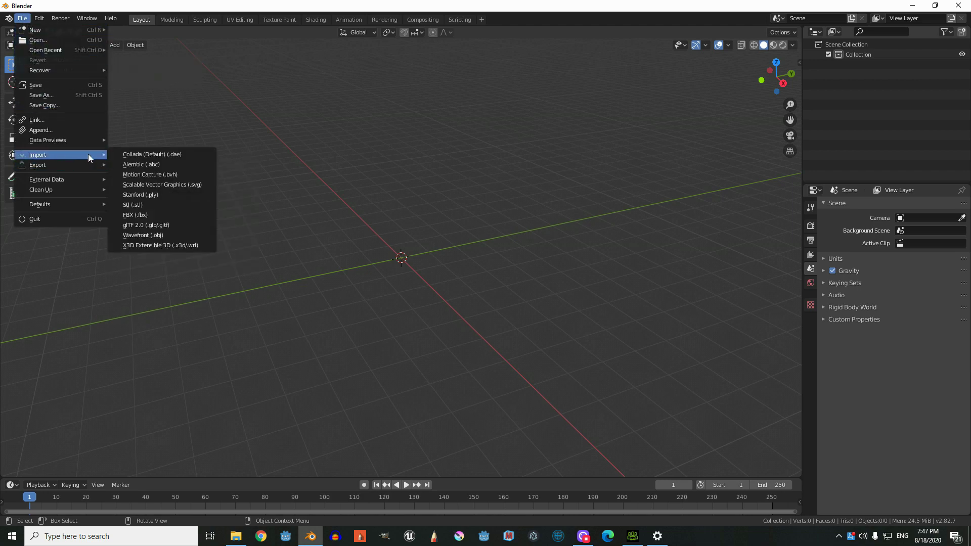
left_click(159, 214)
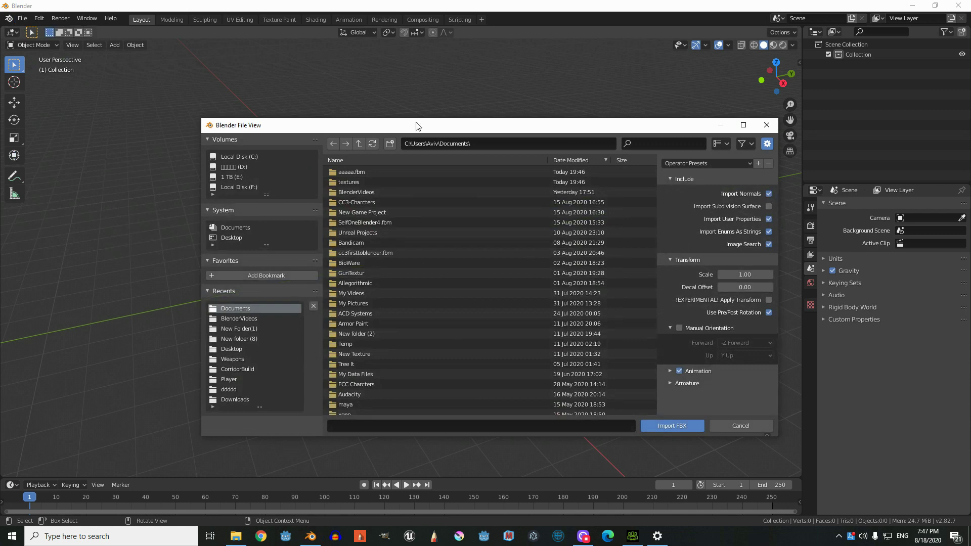
scroll(602, 255, "down", 8)
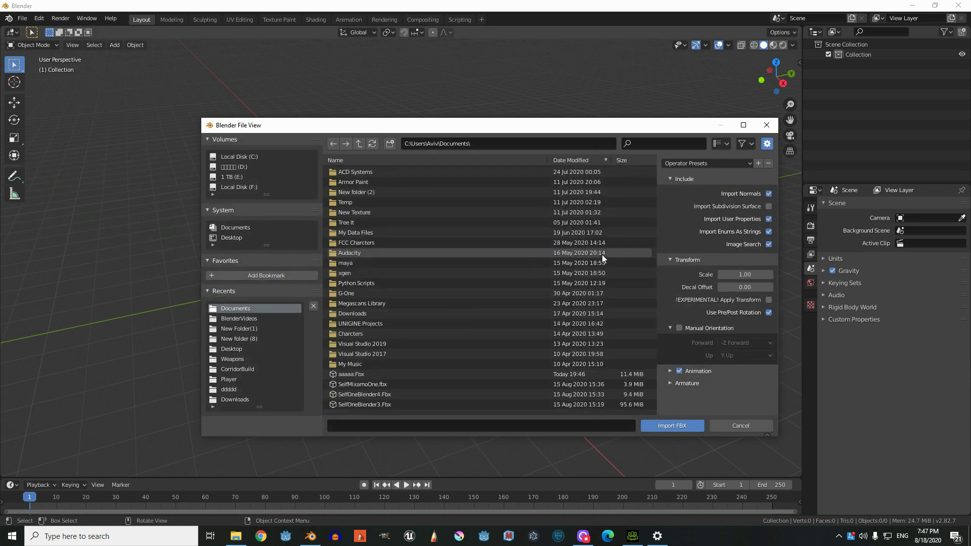
left_click(480, 273)
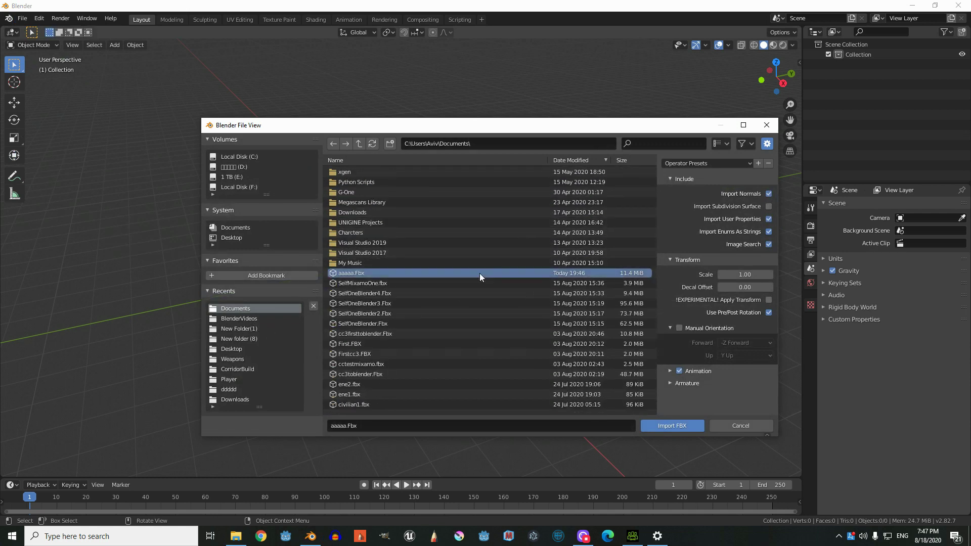
left_click(679, 429)
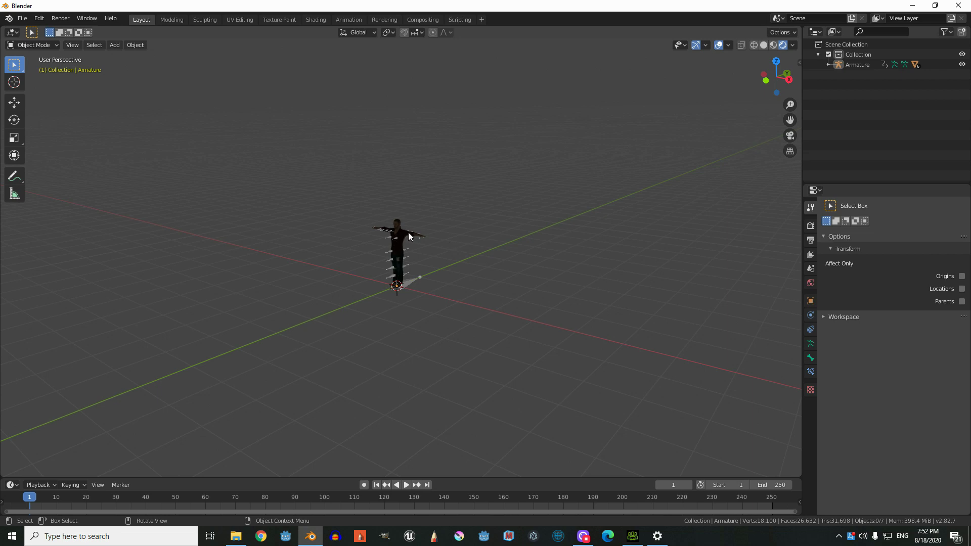
Expand the Armature in the Outliner down to its root bone and select it.
scroll(408, 237, "up", 7)
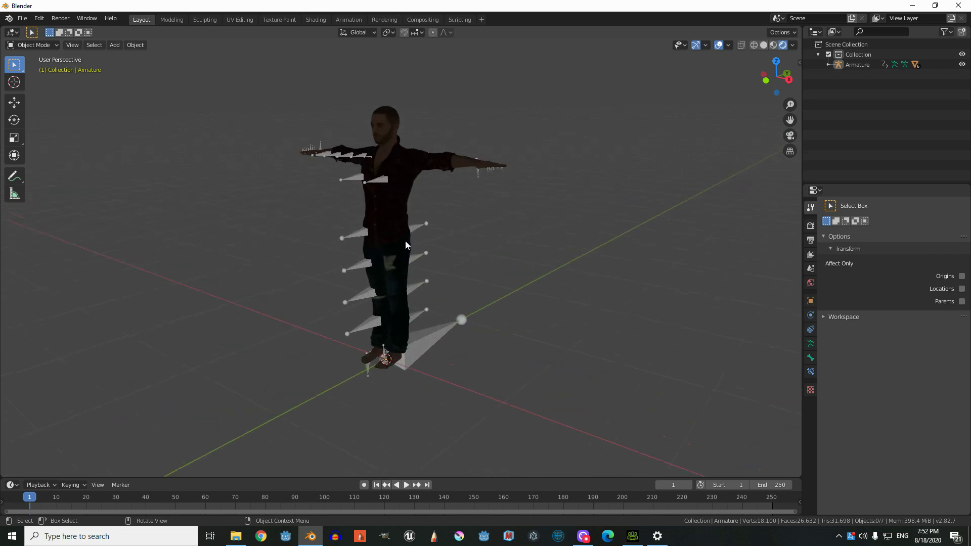
left_click(826, 54)
left_click(826, 53)
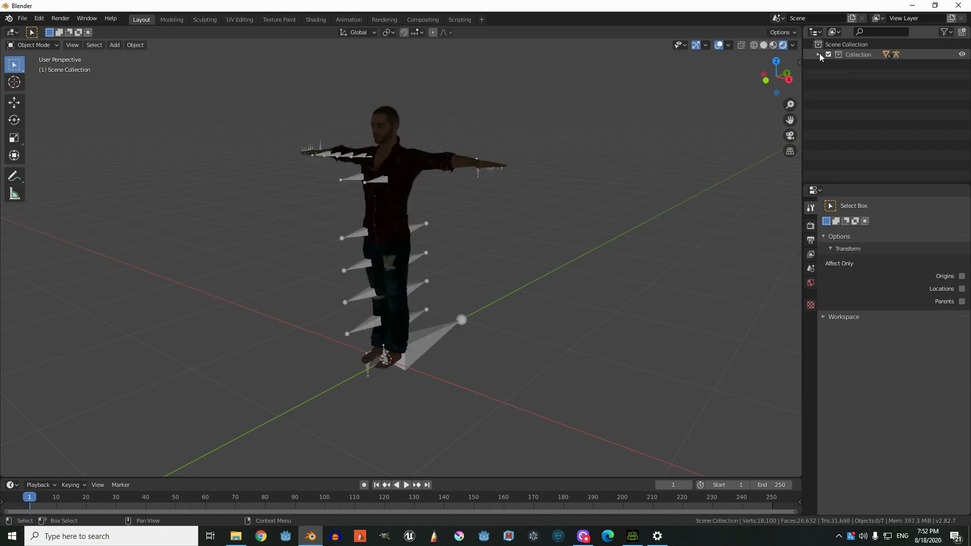
left_click(819, 54)
left_click(828, 64)
left_click(848, 104)
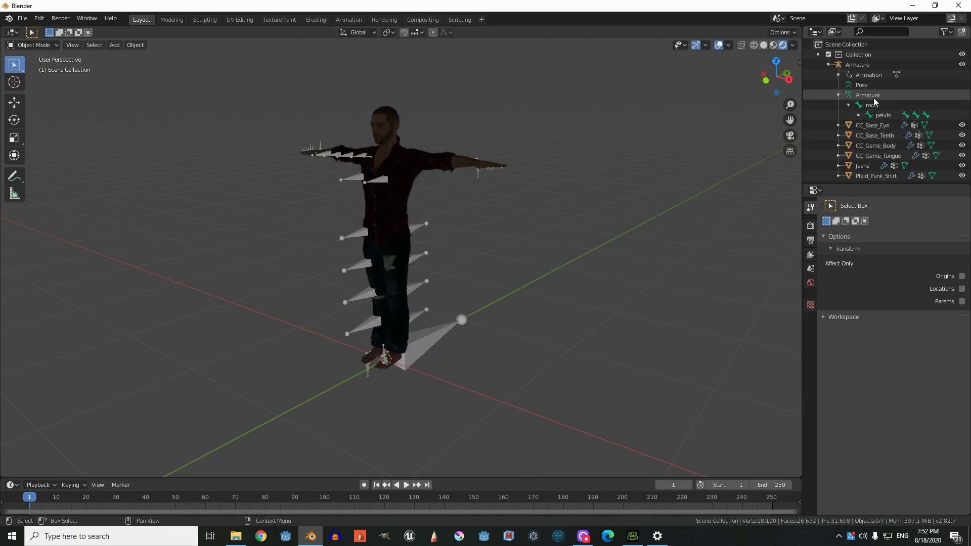
left_click(868, 95)
Delete all of the armature's bones in Edit Mode.
left_click(870, 105)
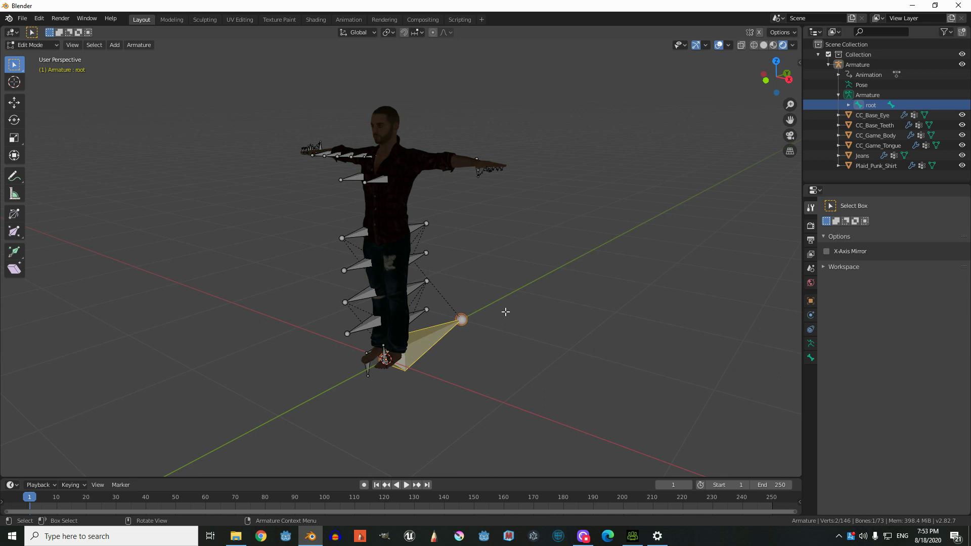
key("a")
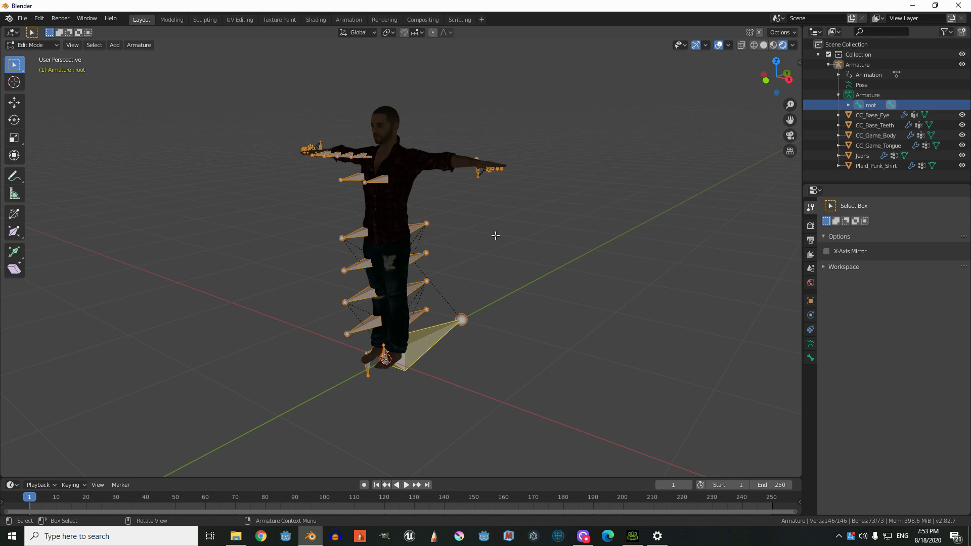
key("x")
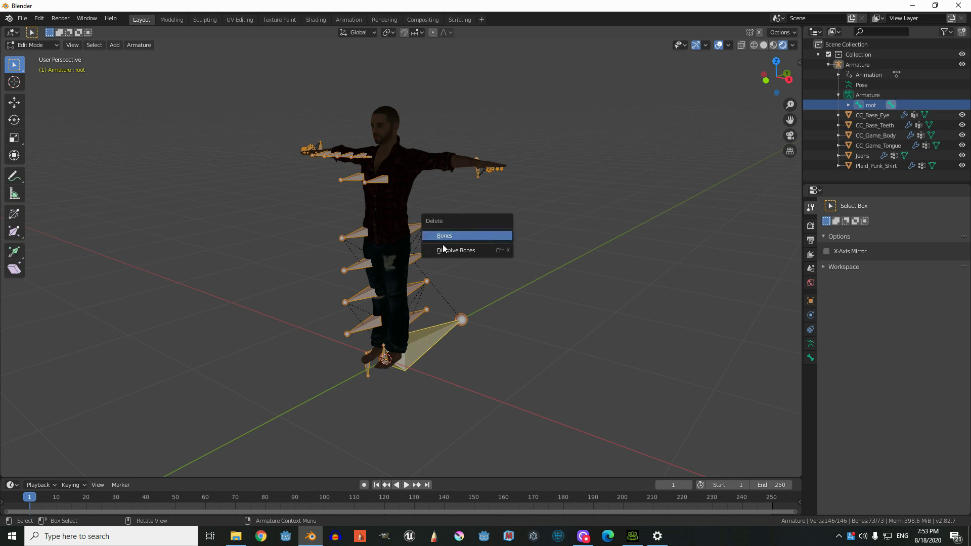
left_click(459, 236)
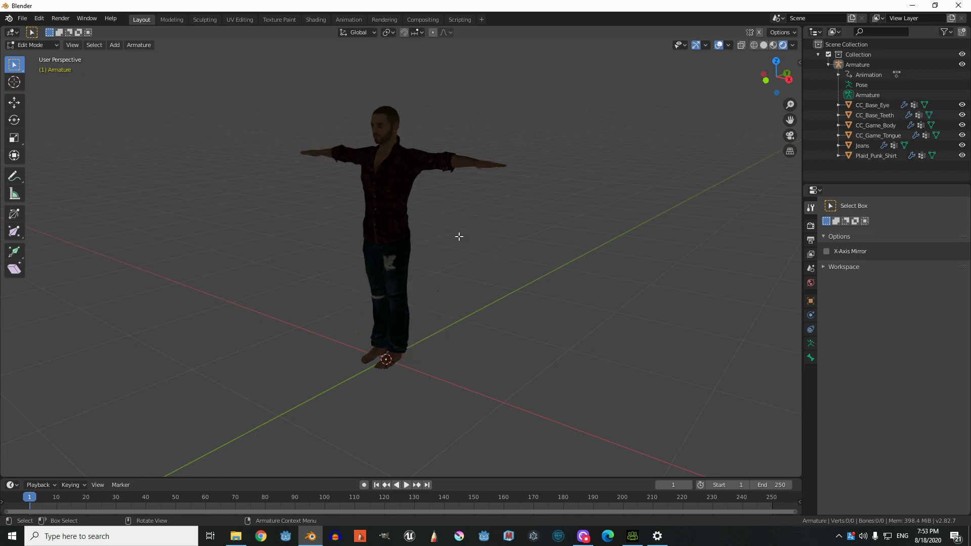
middle_click_drag(474, 209, 507, 207)
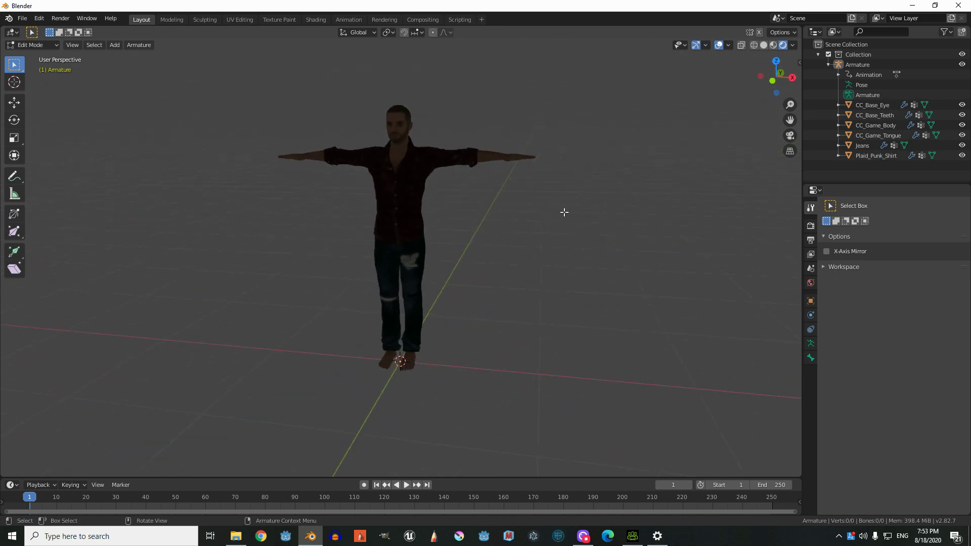
left_click(22, 20)
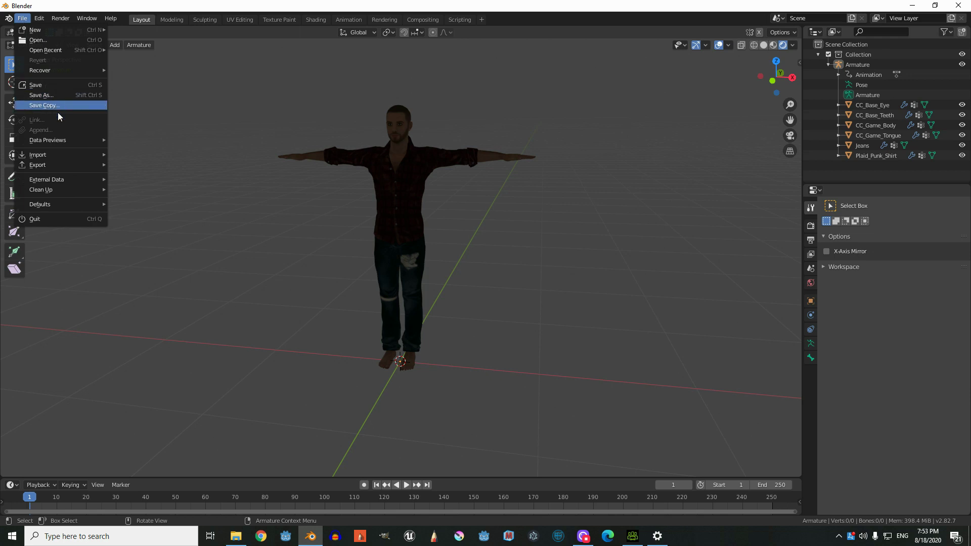
Export the boneless character as mixamoone1.fbx.
mouse_move(63, 164)
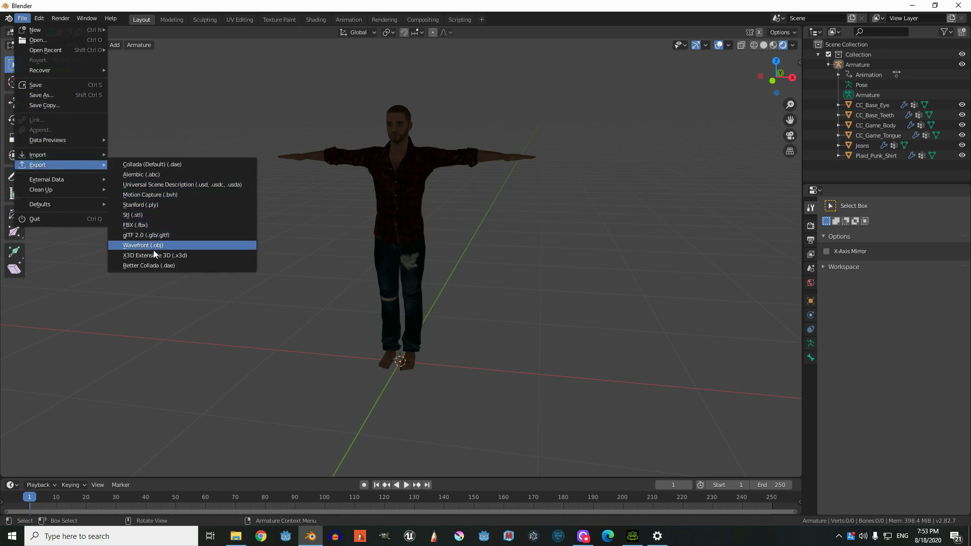
left_click(142, 226)
left_click(345, 426)
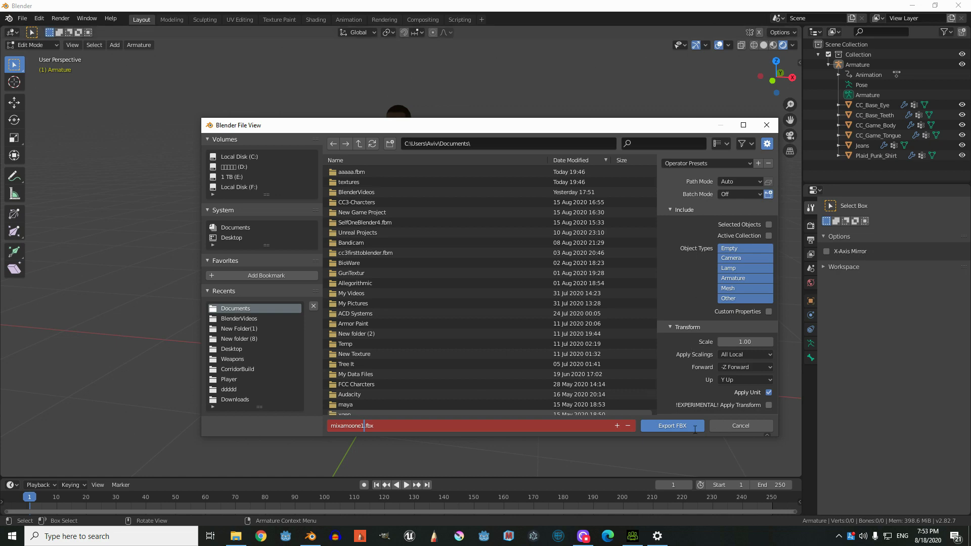
left_click(666, 428)
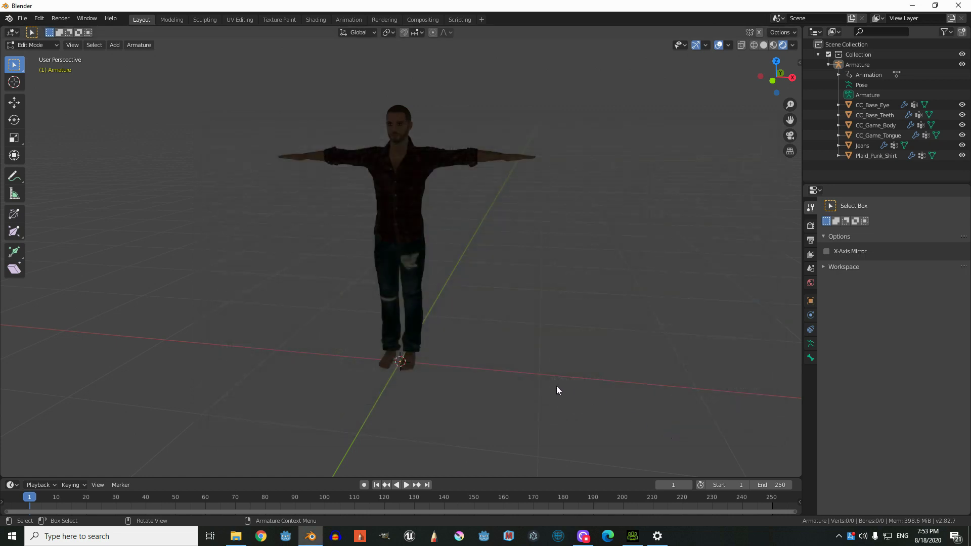
key("alt+Tab")
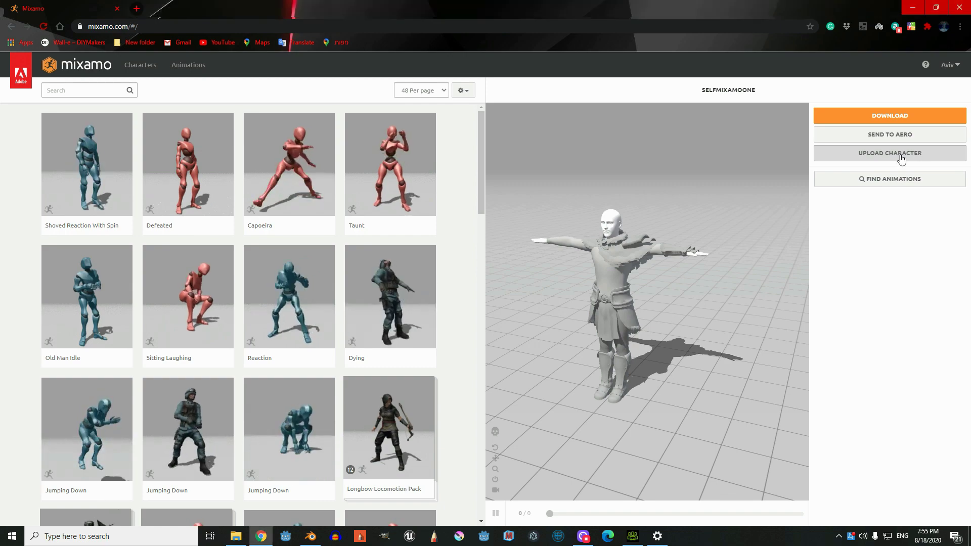
Upload mixamoone1.fbx to Mixamo by dropping it from File Explorer into the upload area.
left_click(886, 162)
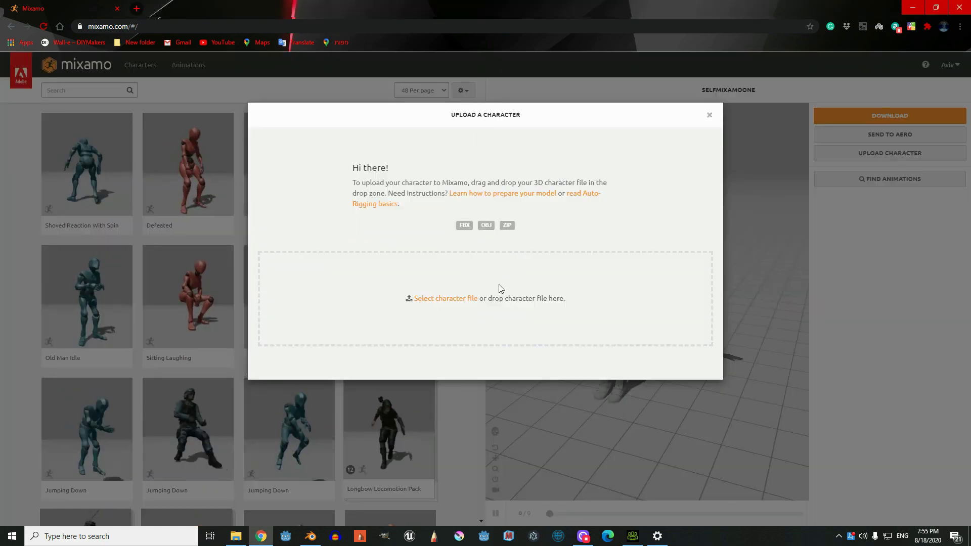
left_click(235, 537)
left_click_drag(354, 171, 745, 219)
left_click_drag(666, 307, 442, 304)
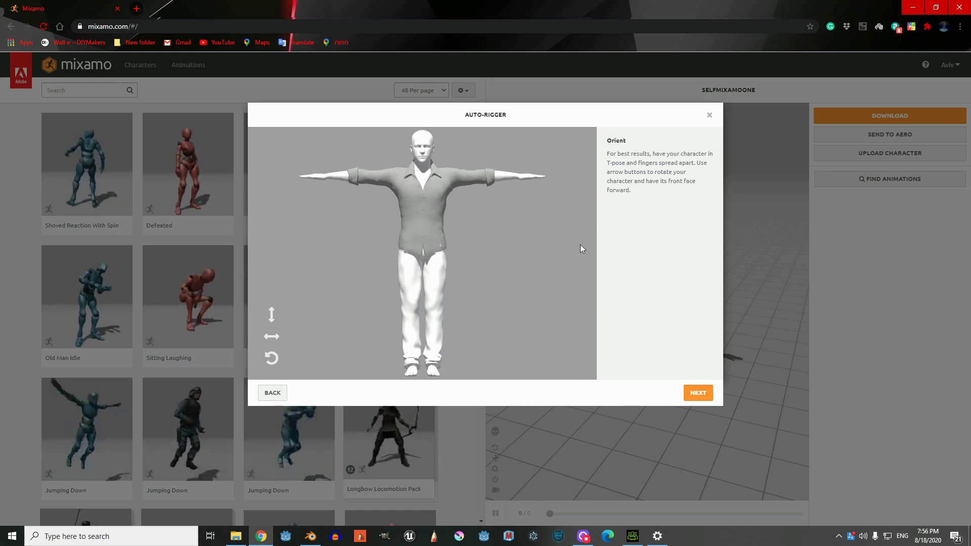
Place the chin, wrist, elbow, knee and groin markers on the model and run auto-rigging.
left_click(697, 393)
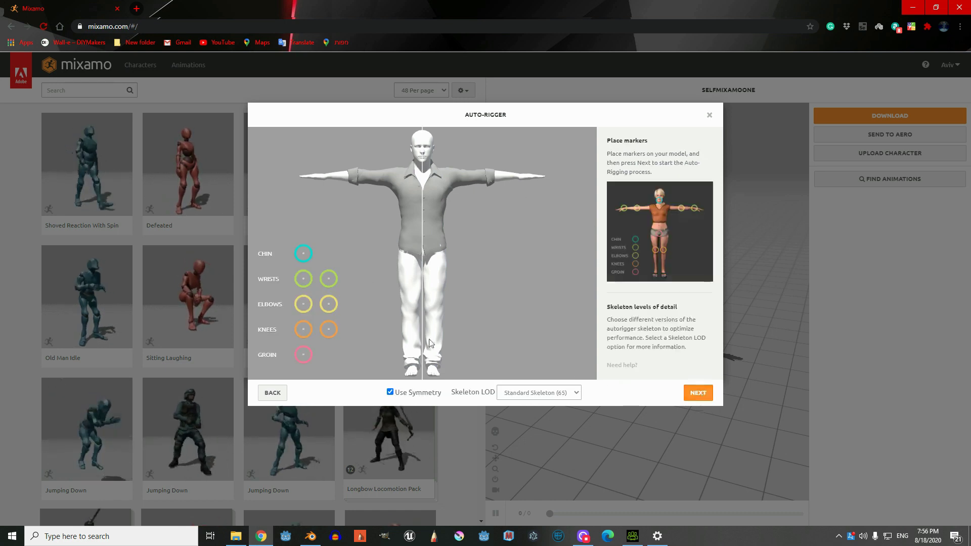
left_click_drag(303, 253, 422, 162)
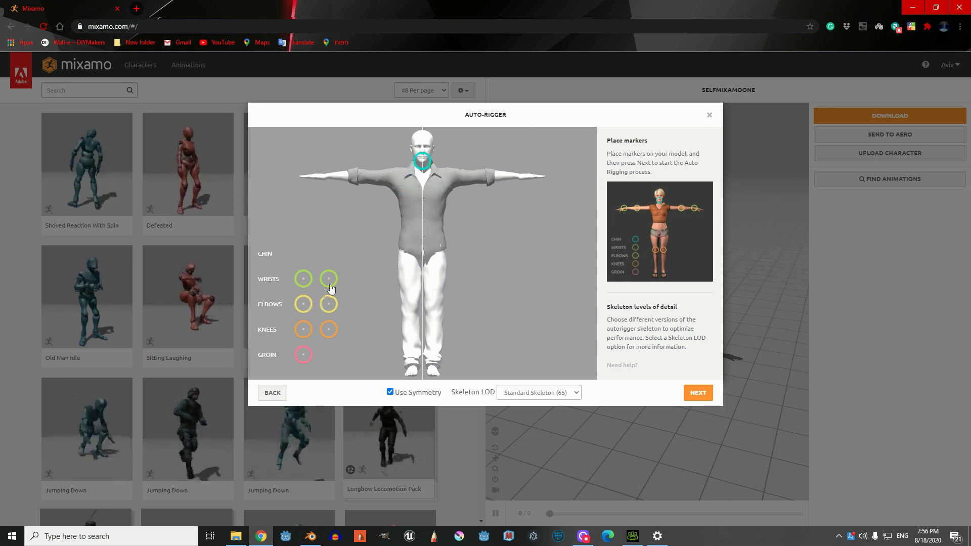
left_click_drag(330, 287, 329, 183)
left_click_drag(329, 305, 360, 181)
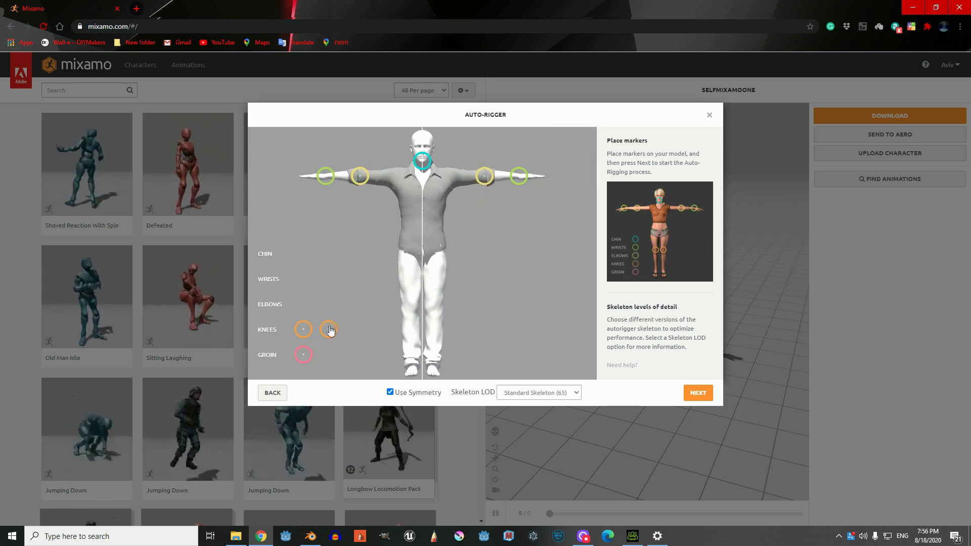
mouse_move(329, 330)
left_mouse_down()
mouse_move(396, 289)
mouse_move(412, 310)
left_mouse_up()
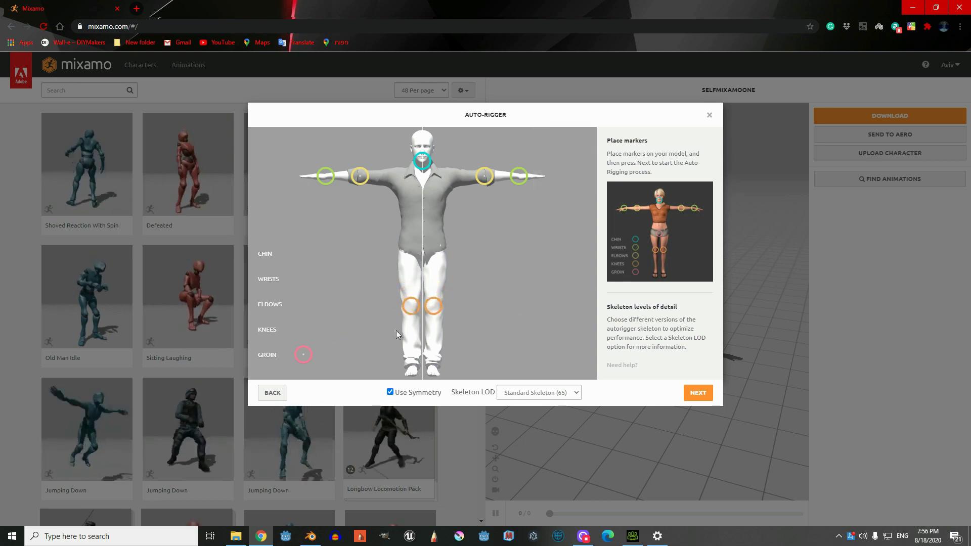
left_click_drag(308, 354, 423, 257)
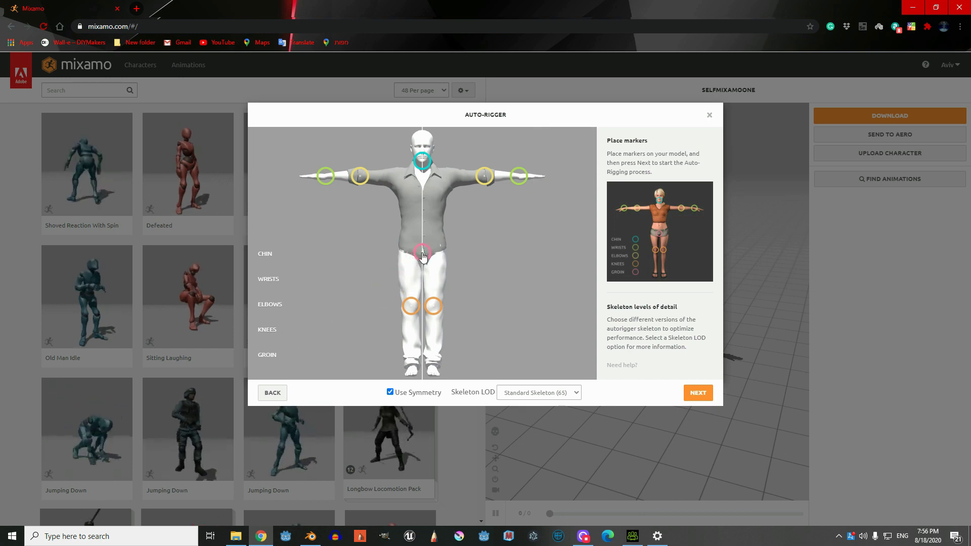
left_click(699, 392)
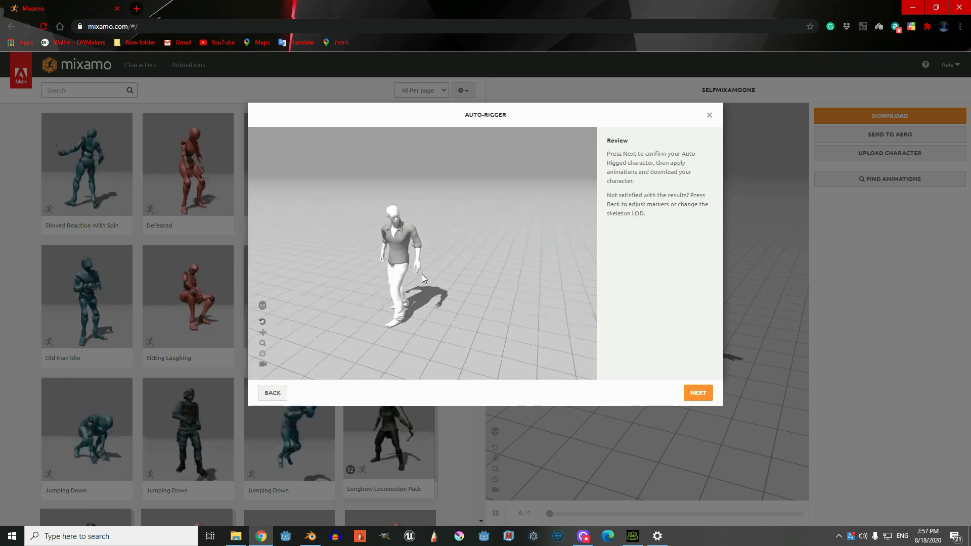
Accept the auto-rigged MIXAMOONE1 result and confirm it replaces the previous character.
left_click(693, 396)
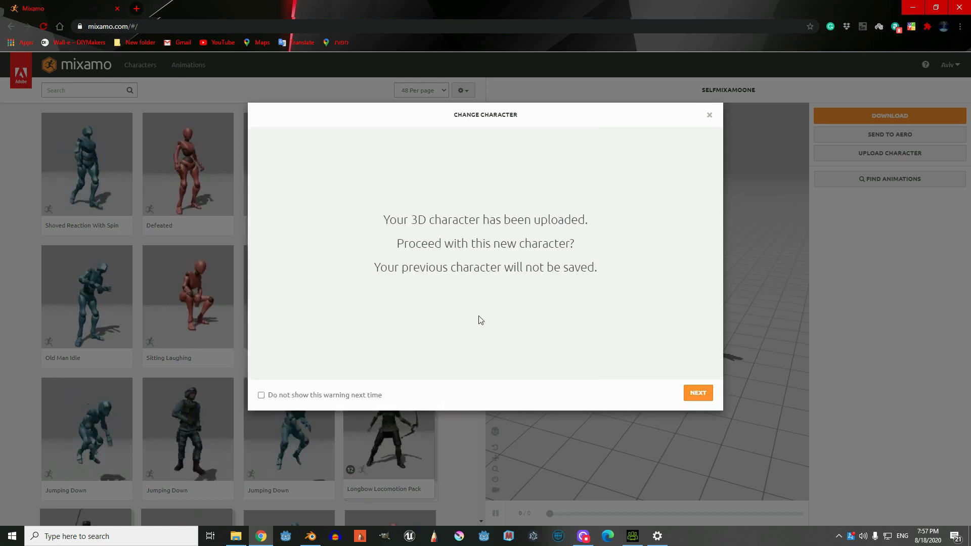
left_click(698, 394)
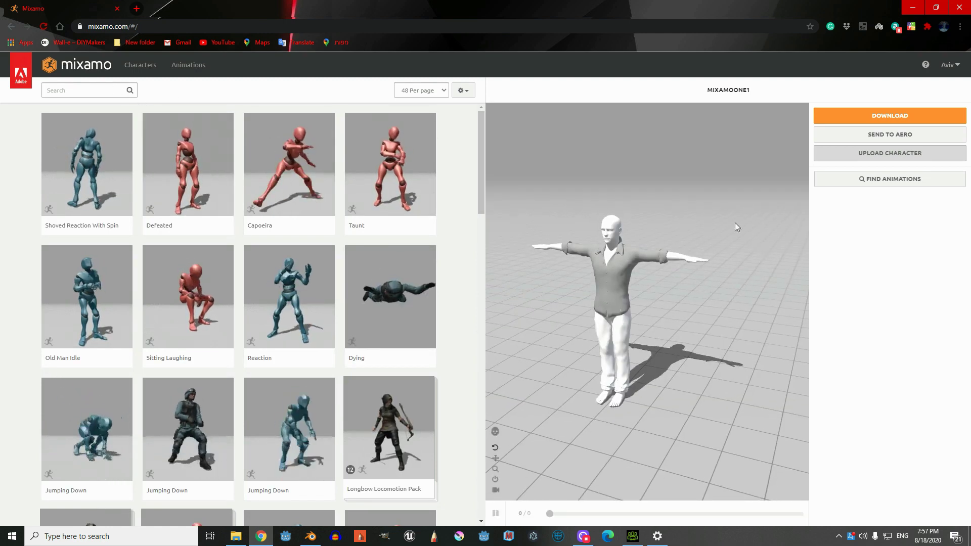
Search Mixamo animations for 'idle' and apply an Idle animation to MIXAMOONE1.
left_click(96, 90)
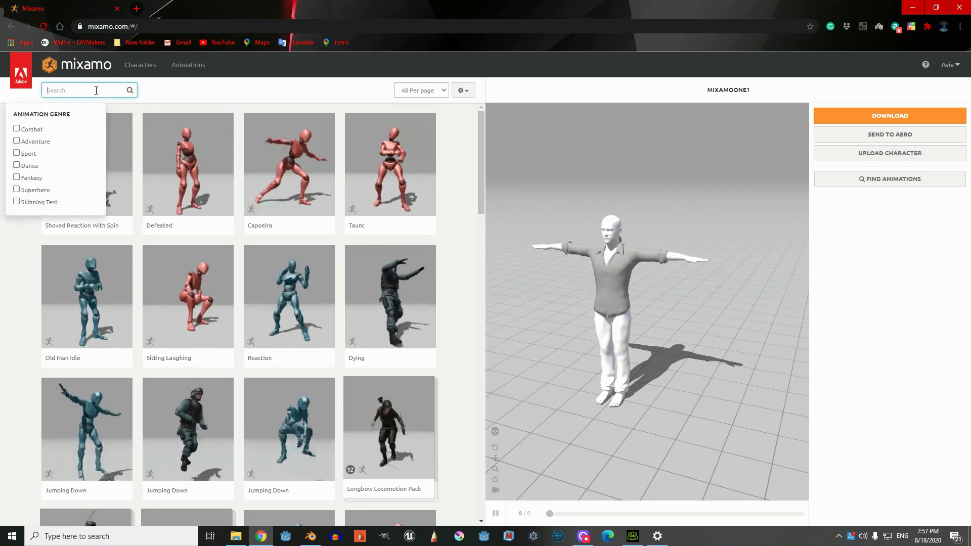
type("idle")
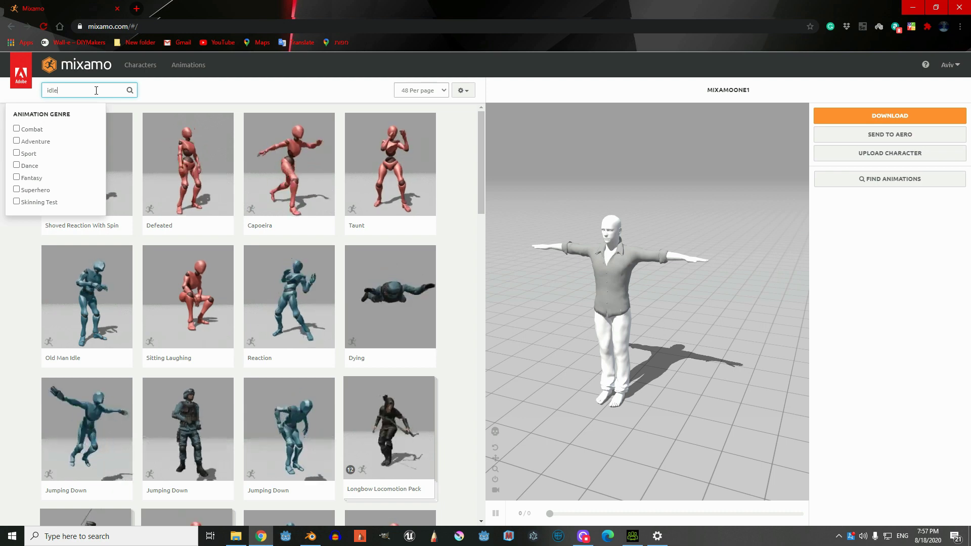
key("Return")
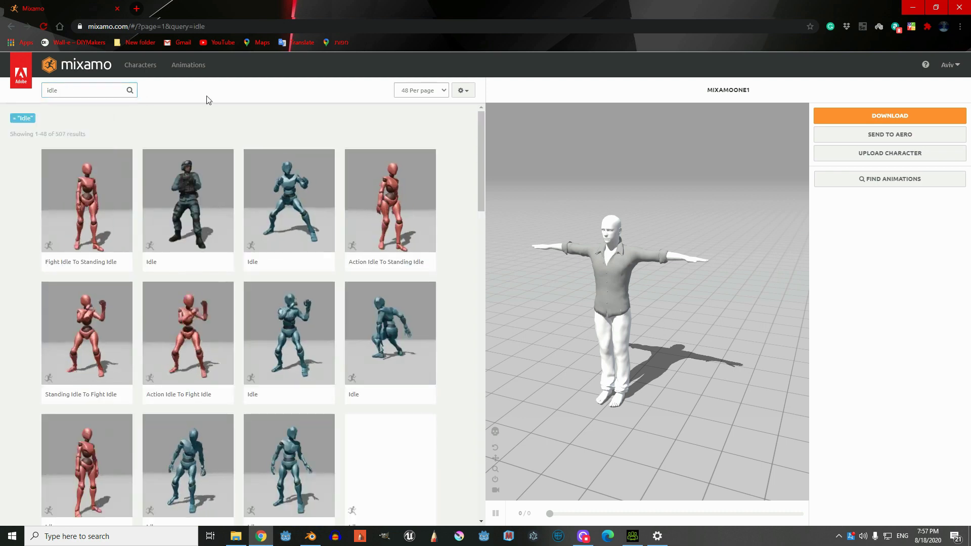
scroll(354, 243, "down", 10)
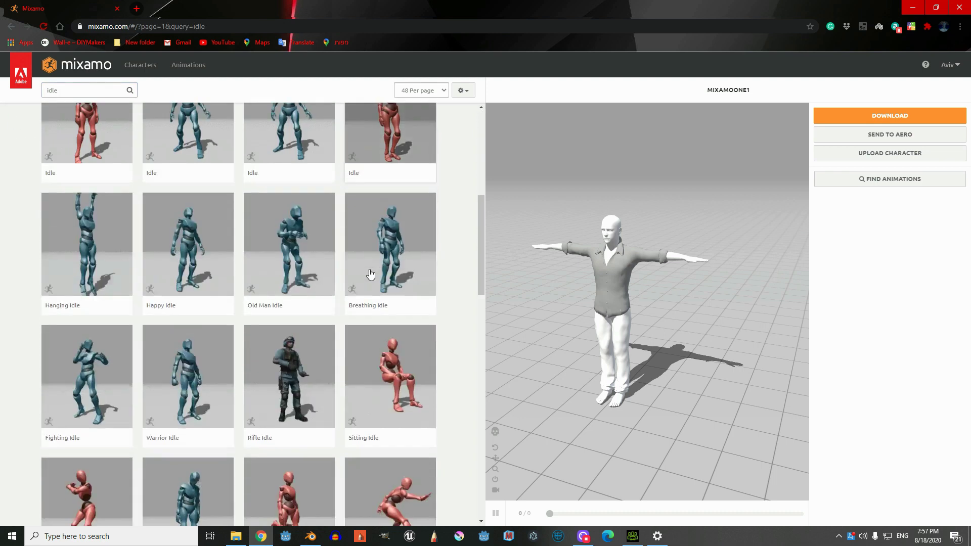
scroll(370, 273, "down", 8)
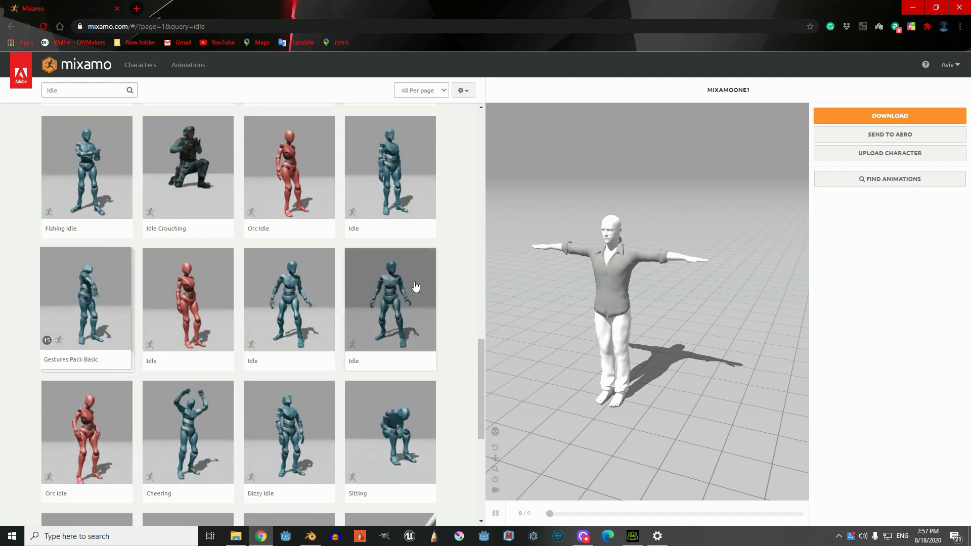
left_click(394, 294)
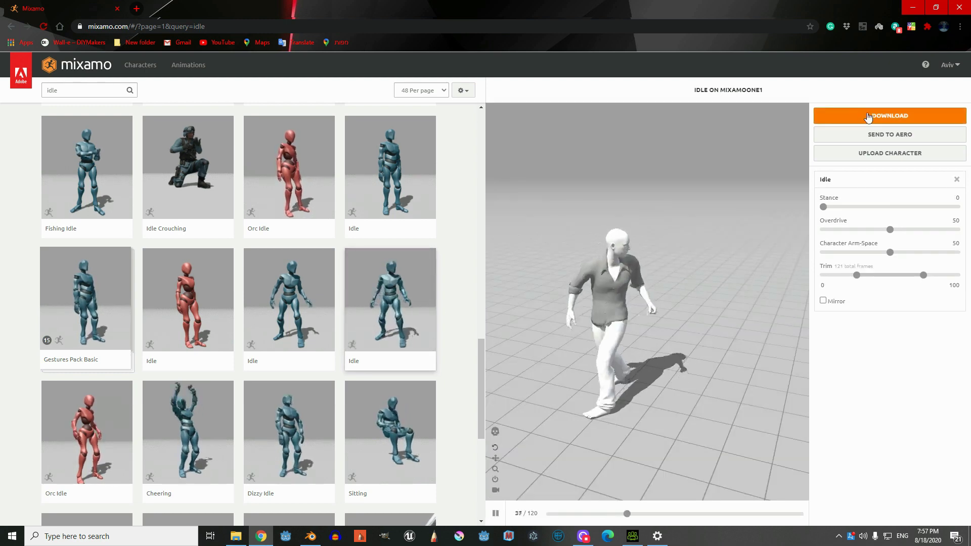
Download the Idle animation with skin as FBX at 30 fps, saved as Idle (14).fbx.
left_click(884, 116)
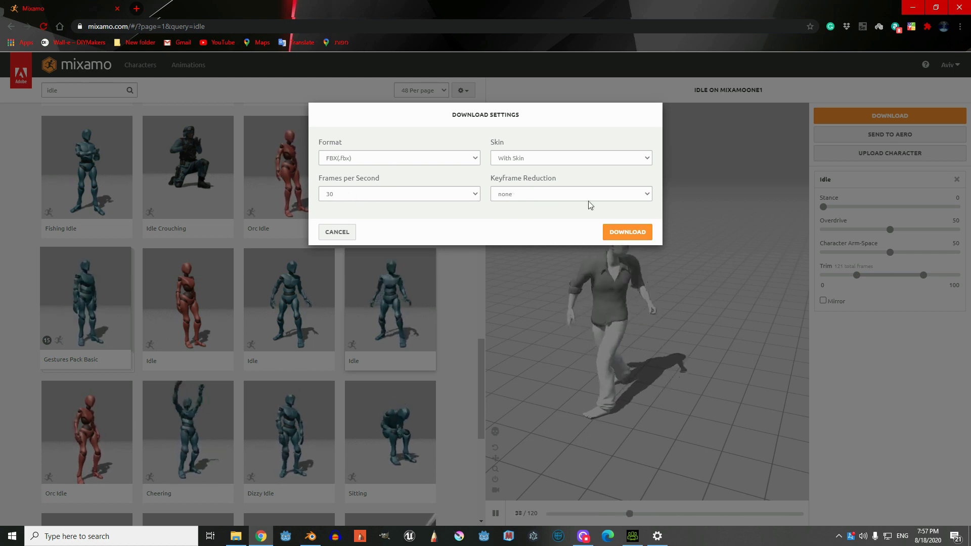
left_click(628, 233)
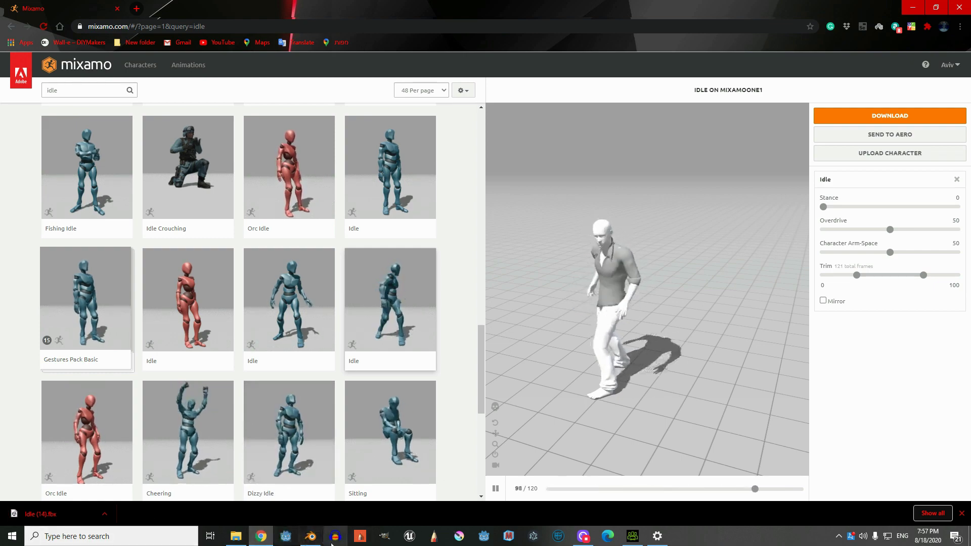
Start a new General file in Blender without saving the current scene.
left_click(309, 537)
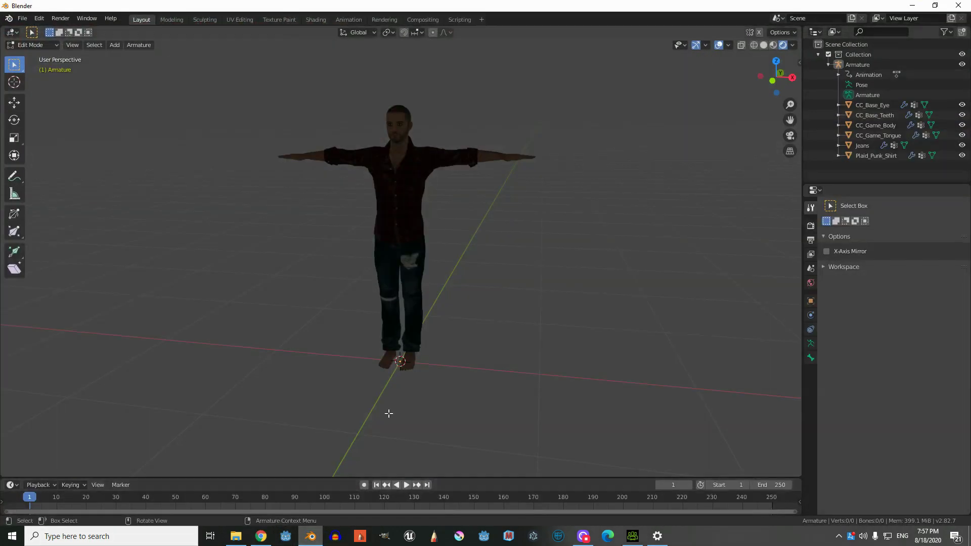
key("alt+Tab")
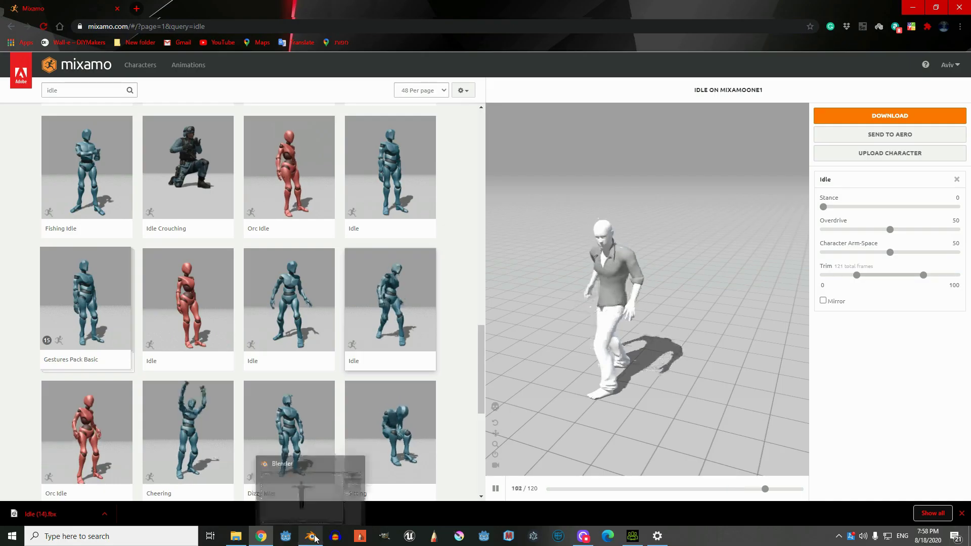
left_click(310, 537)
left_click(22, 19)
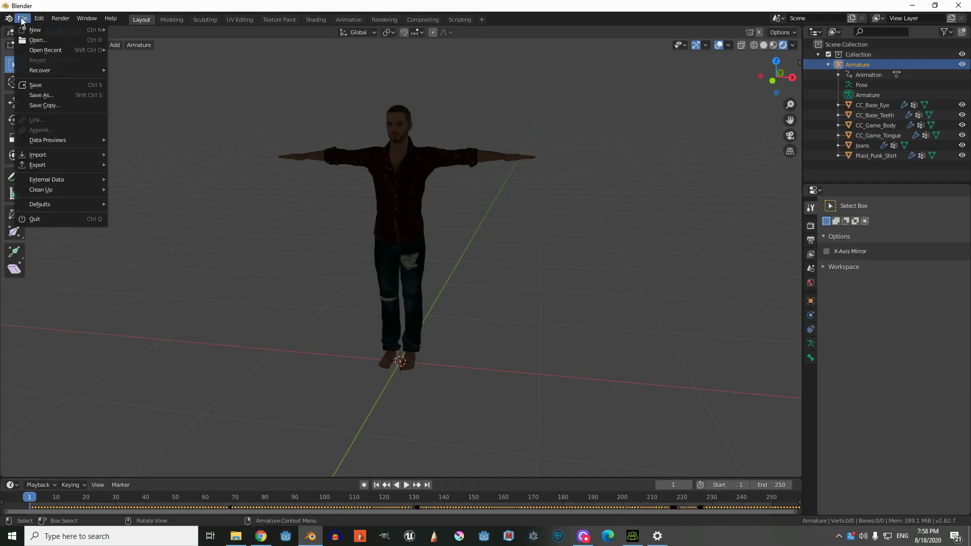
mouse_move(36, 31)
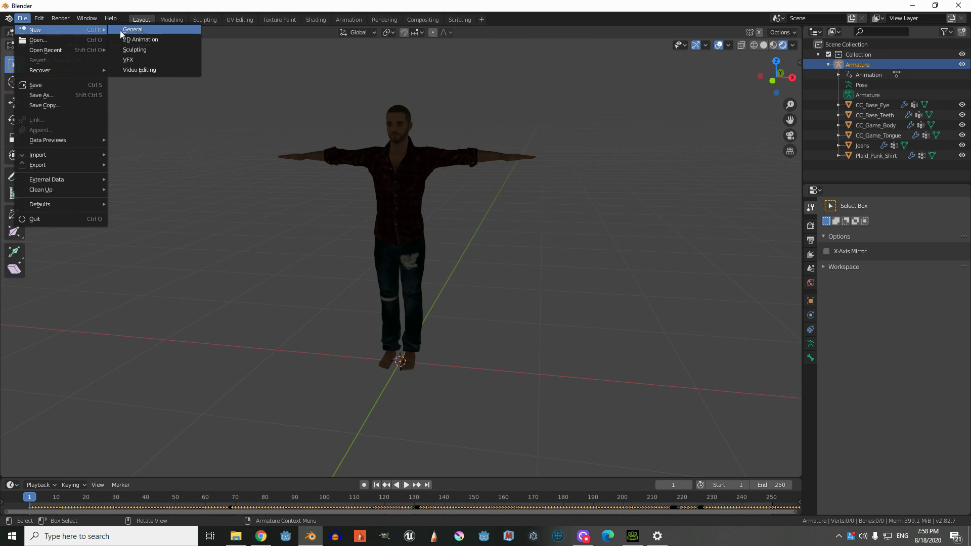
left_click(138, 30)
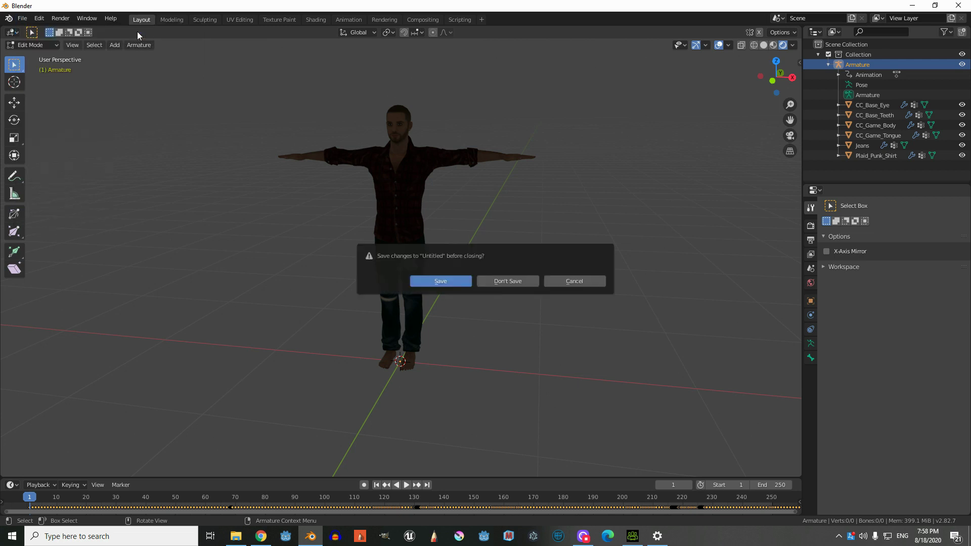
left_click(507, 281)
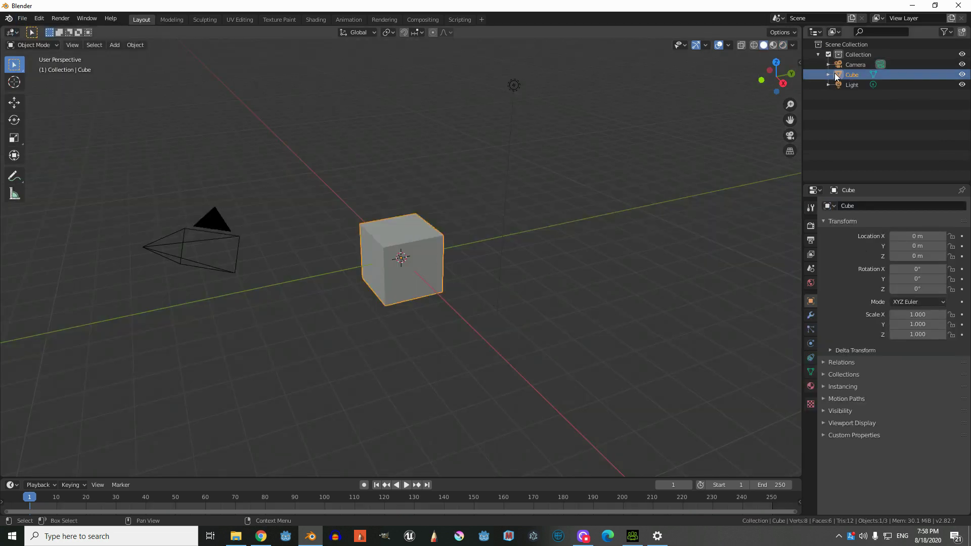
Delete the default Light, Cube and Camera, leaving an empty Collection.
left_click(857, 82)
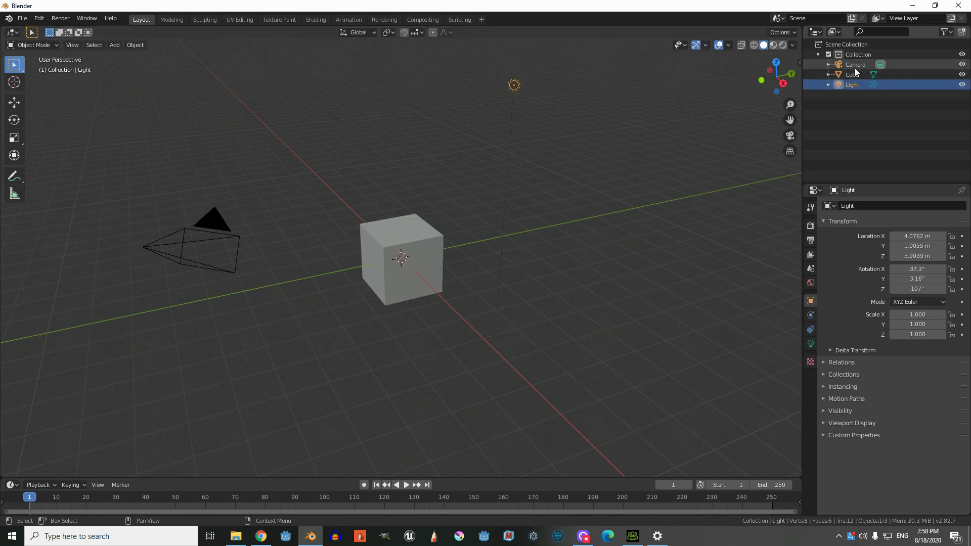
key("Delete")
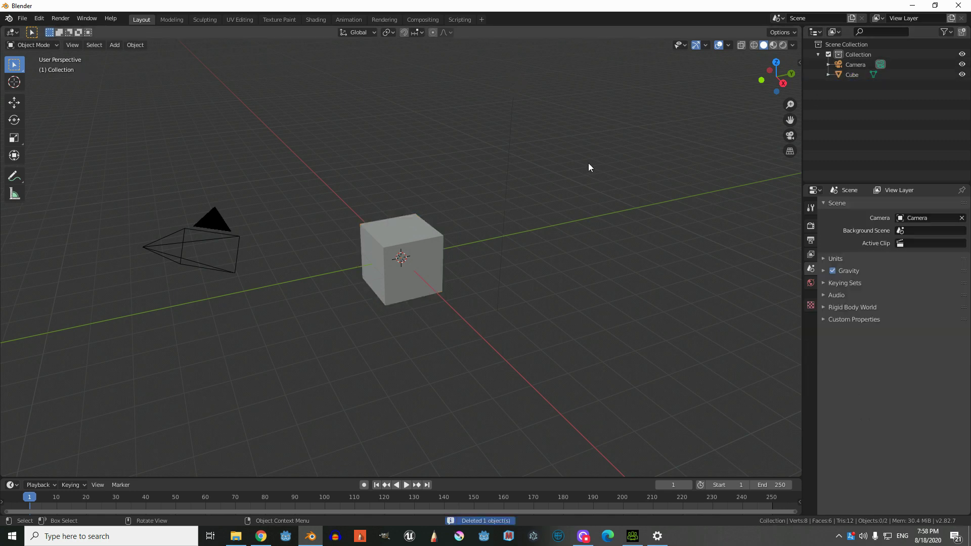
left_click(862, 75)
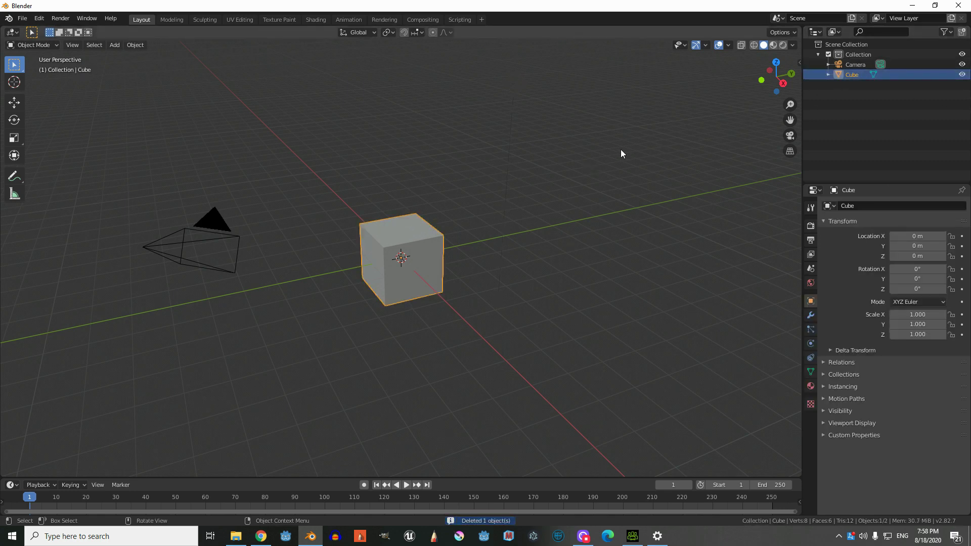
key("Delete")
left_click(845, 64)
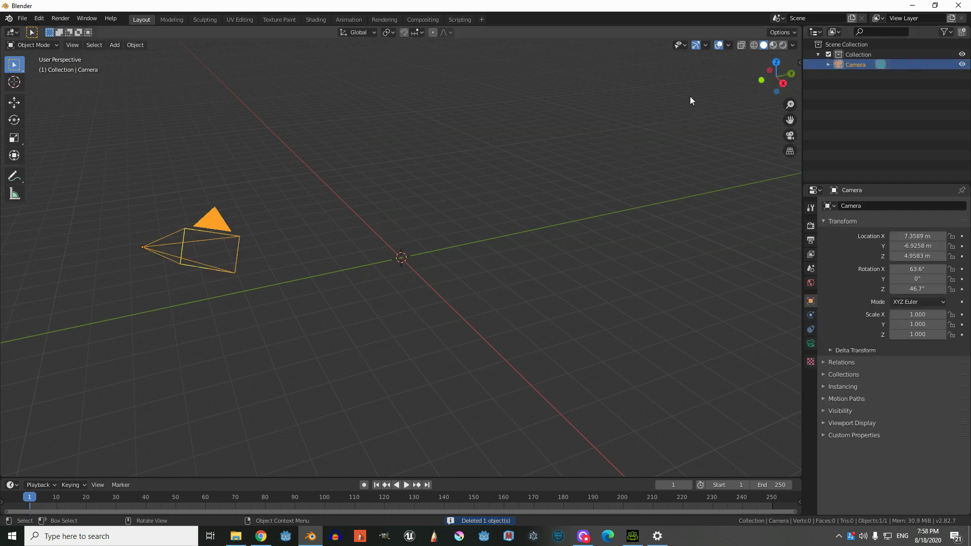
key("Delete")
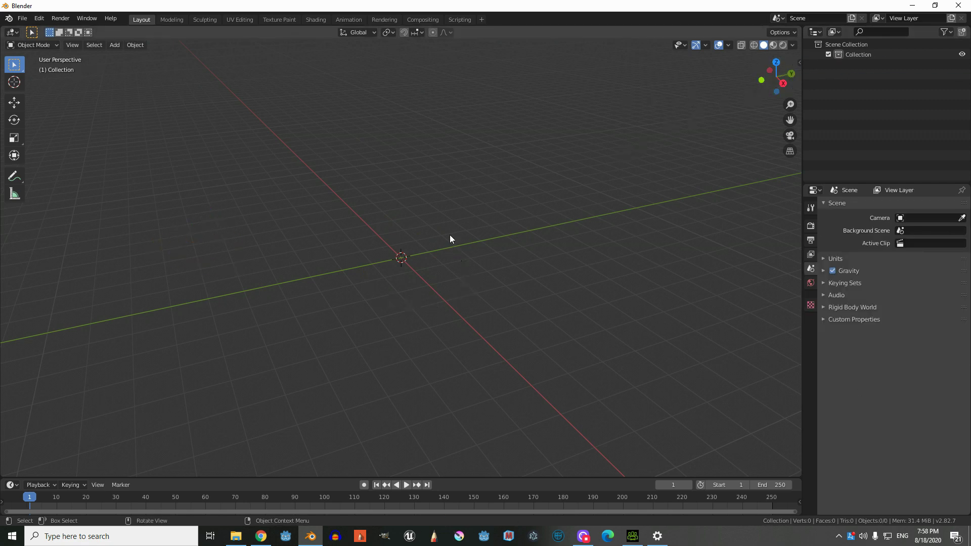
Import the downloaded Idle .fbx from Downloads, adding Armature and Armature.001 to the scene.
left_click(22, 18)
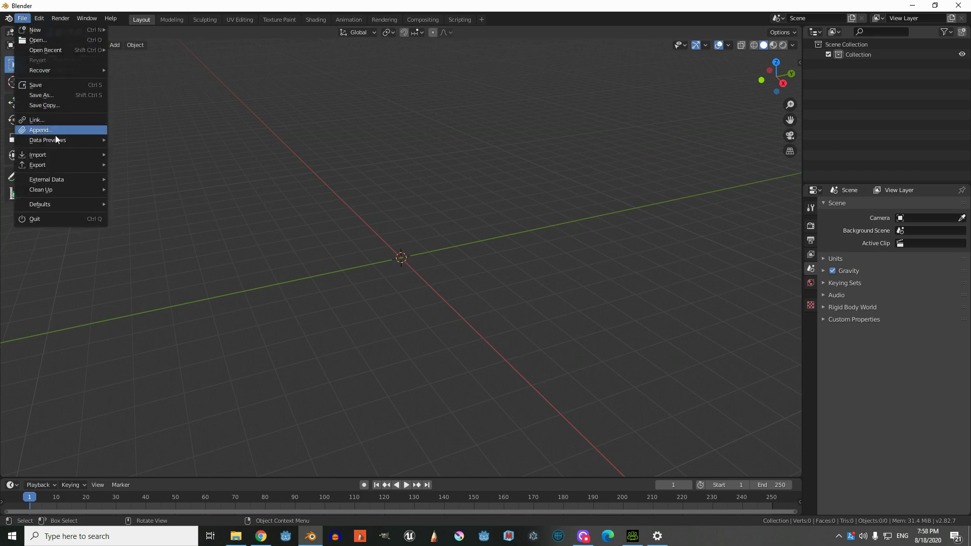
mouse_move(59, 156)
left_click(165, 215)
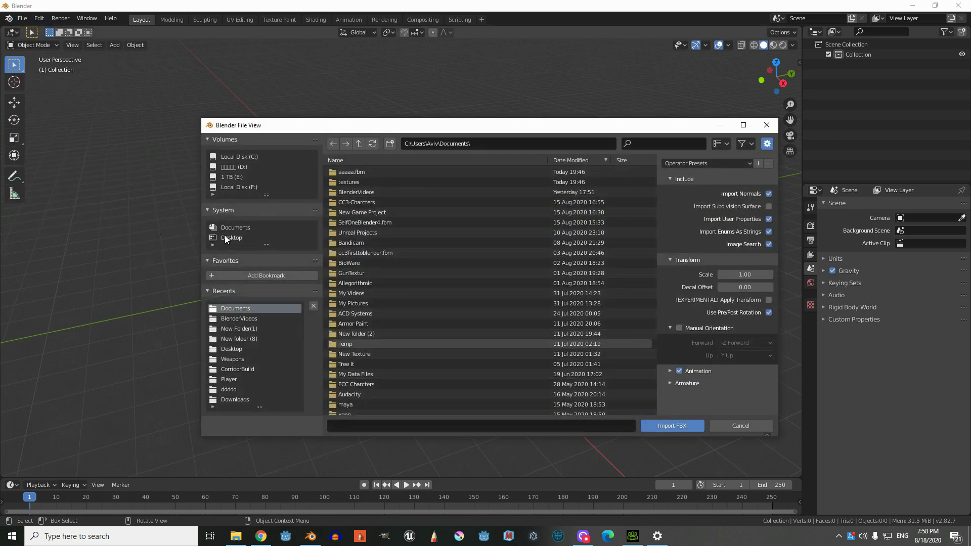
left_click(236, 401)
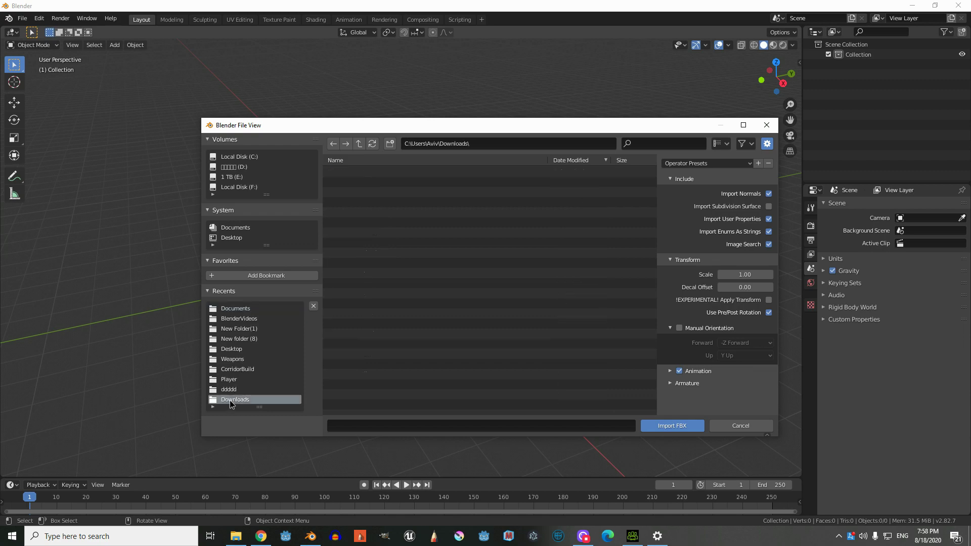
double_click(358, 339)
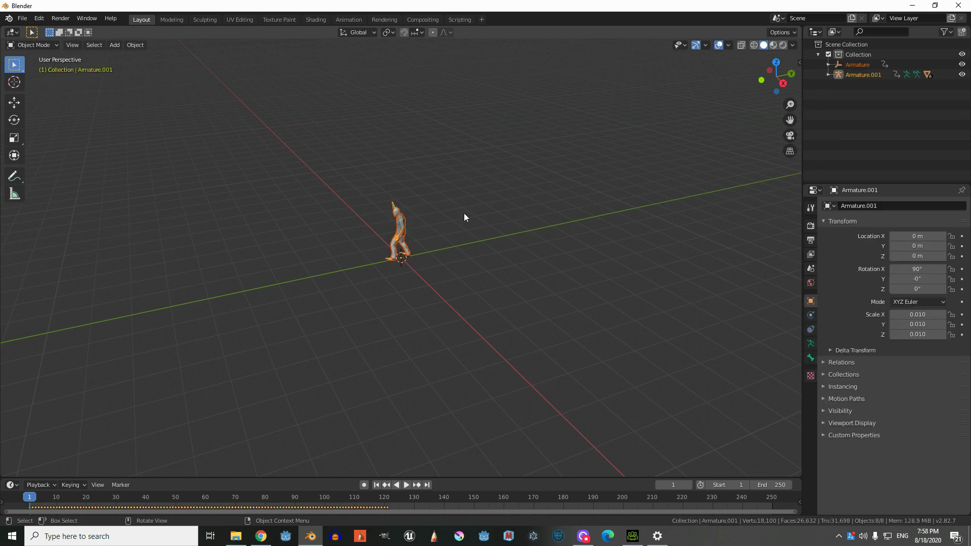
scroll(464, 217, "up", 5)
Frame the imported character and switch the viewport to Rendered shading.
middle_click_drag(462, 216, 542, 167)
scroll(547, 159, "up", 3)
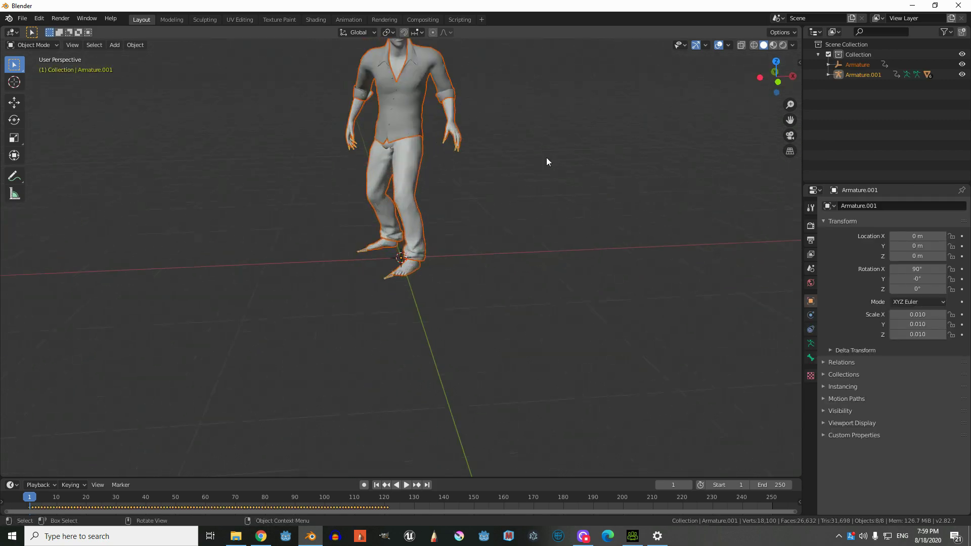
left_click(782, 45)
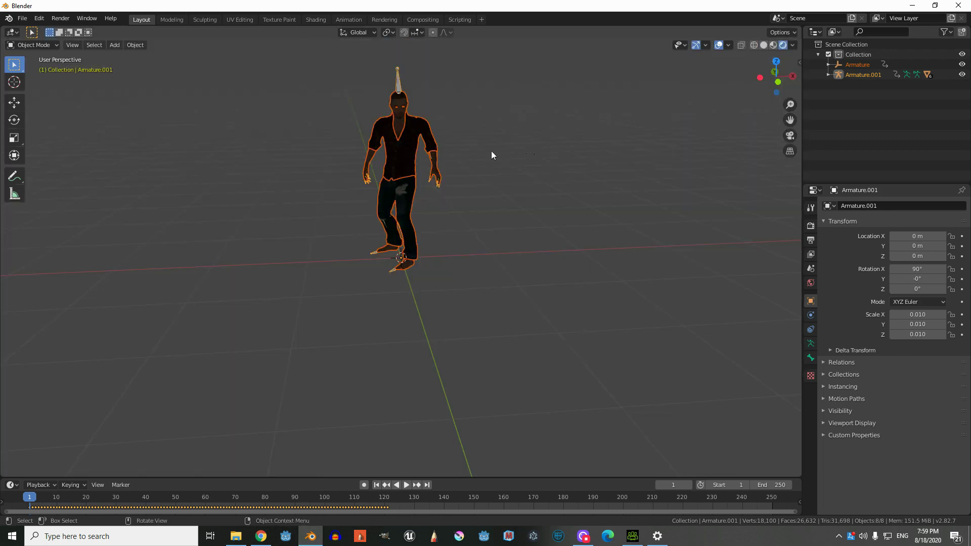
Play the Idle animation while orbiting, then pause it at frame 105.
middle_click_drag(492, 154, 533, 150)
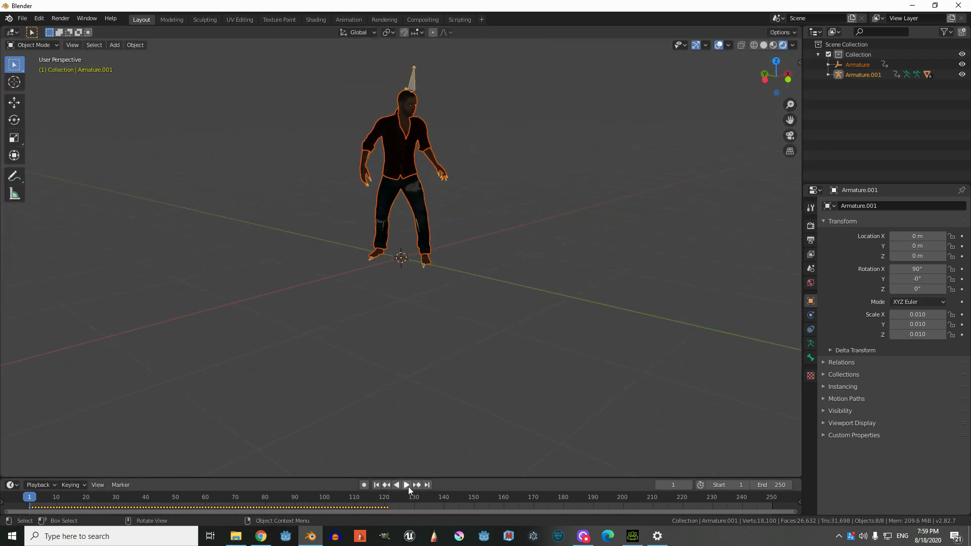
left_click(407, 485)
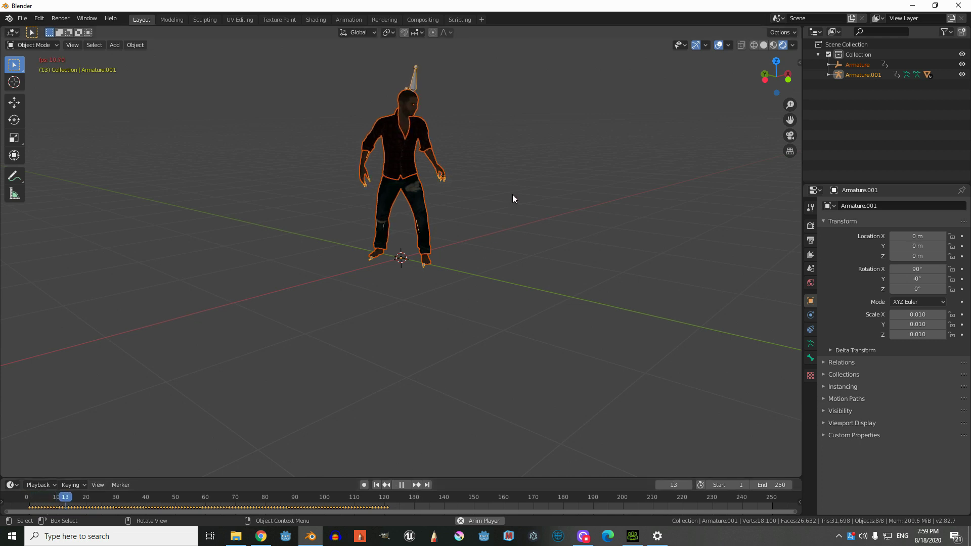
middle_click_drag(542, 184, 486, 184)
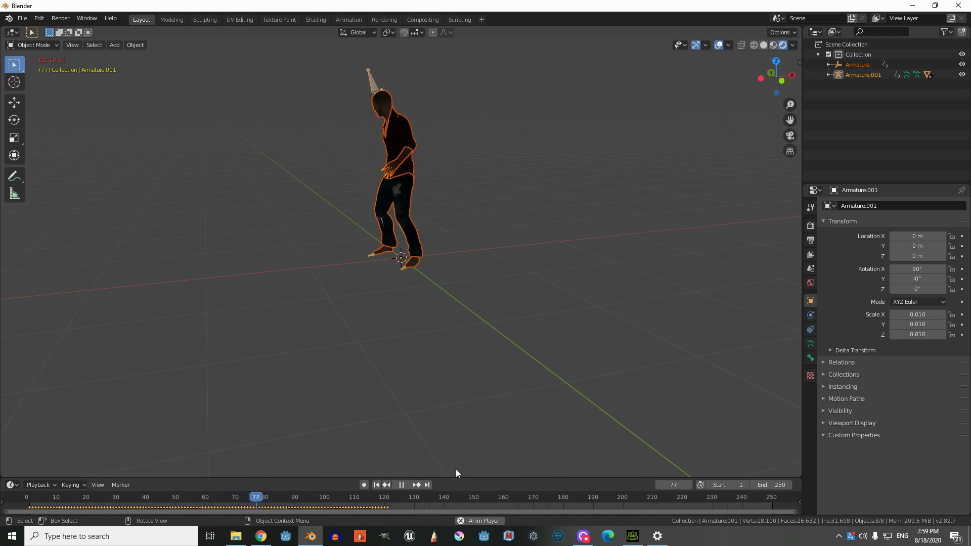
left_click(408, 485)
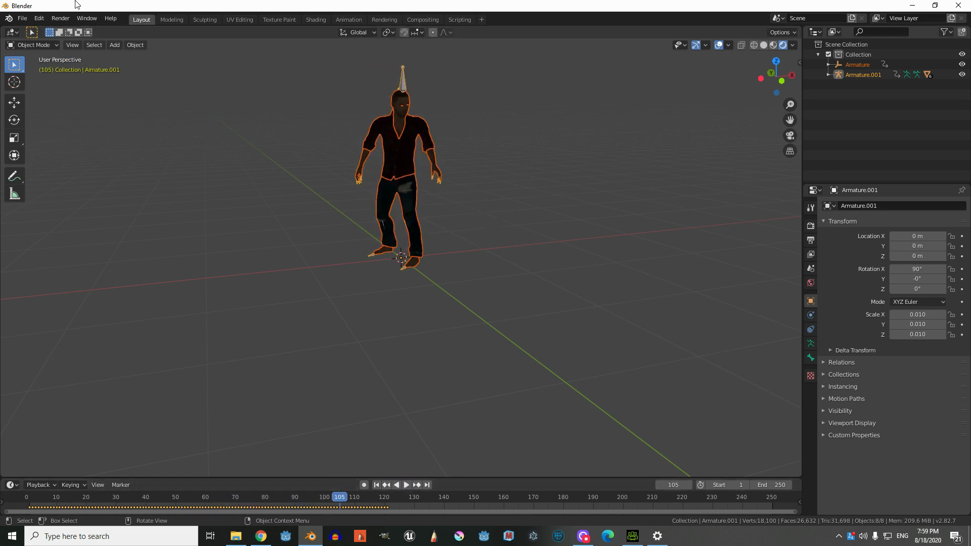
left_click(25, 21)
left_click(26, 22)
left_click(26, 22)
Export the character as glTF Binary (.glb) named cc3togodot to Documents.
mouse_move(54, 164)
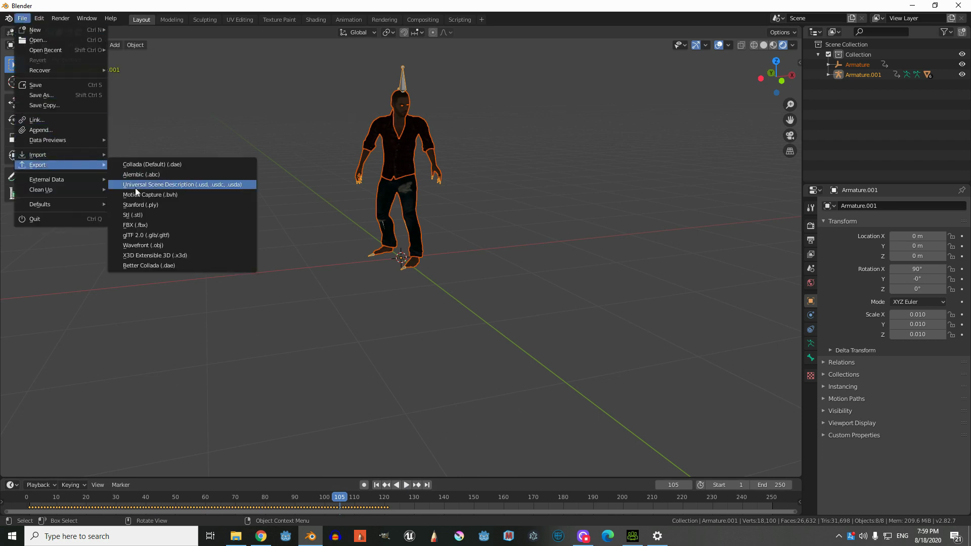
left_click(159, 235)
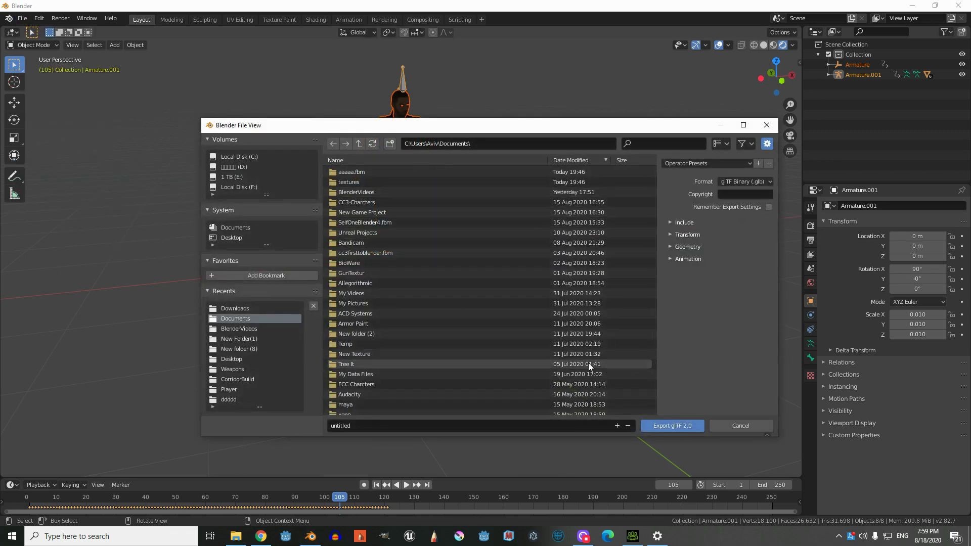
double_click(366, 428)
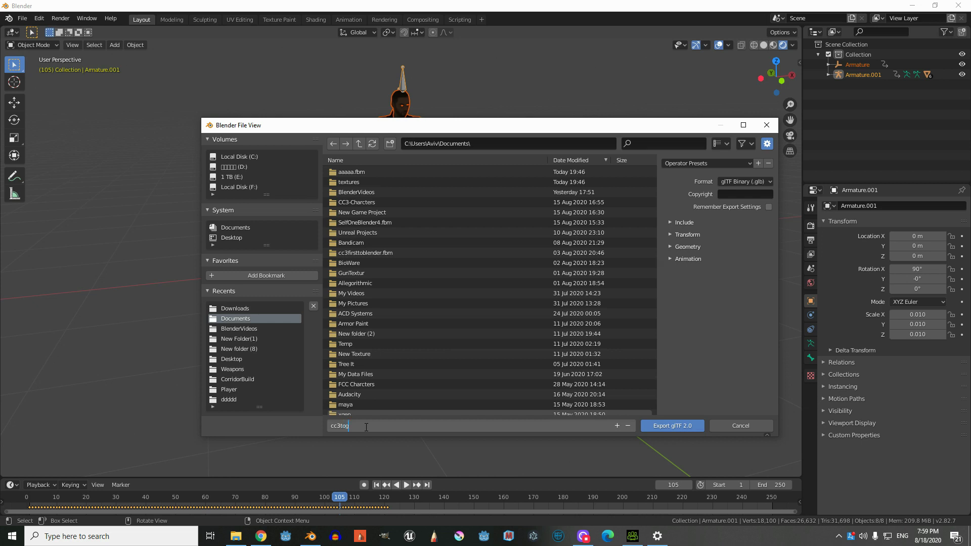
type("t")
left_click(678, 426)
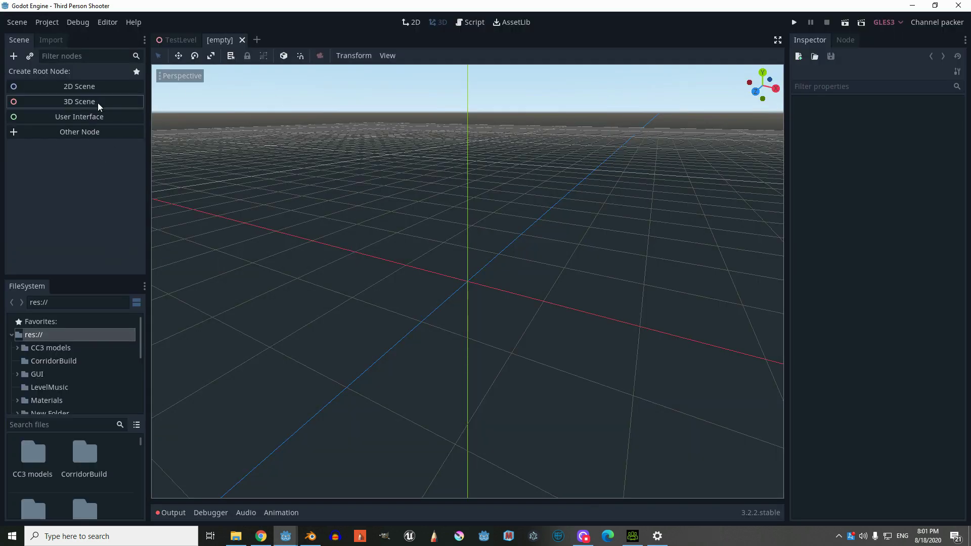
Create a new Godot scene with a Spatial 3D root node, then bring up the res:// folder's options.
left_click(99, 102)
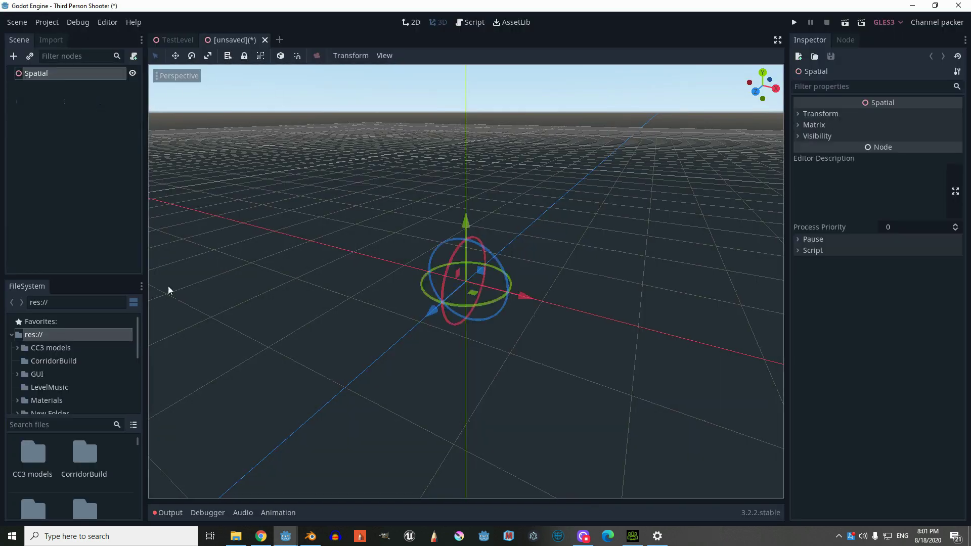
right_click(39, 337)
left_click(17, 375)
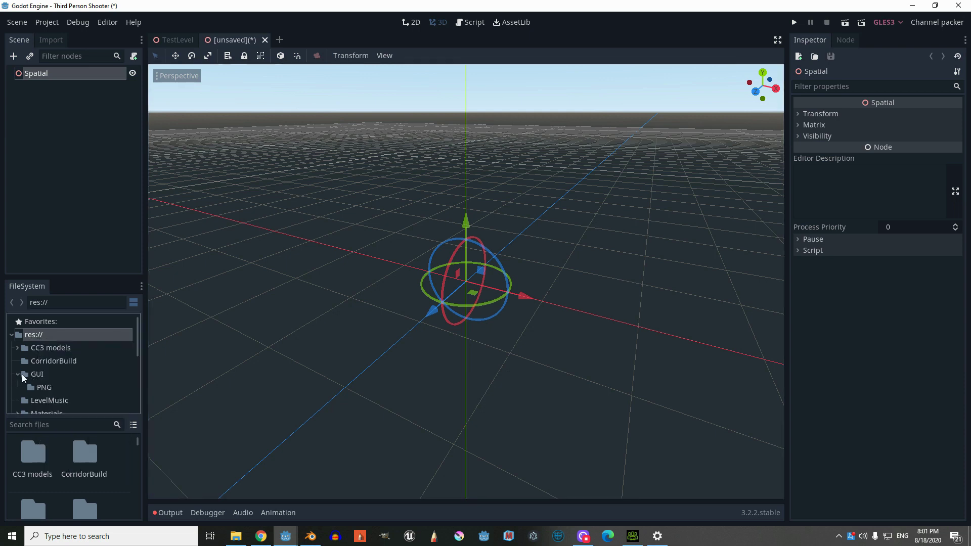
left_click(18, 375)
right_click(50, 336)
Create and open New folder (2) inside the Third Person Shooter project folder.
left_click(116, 472)
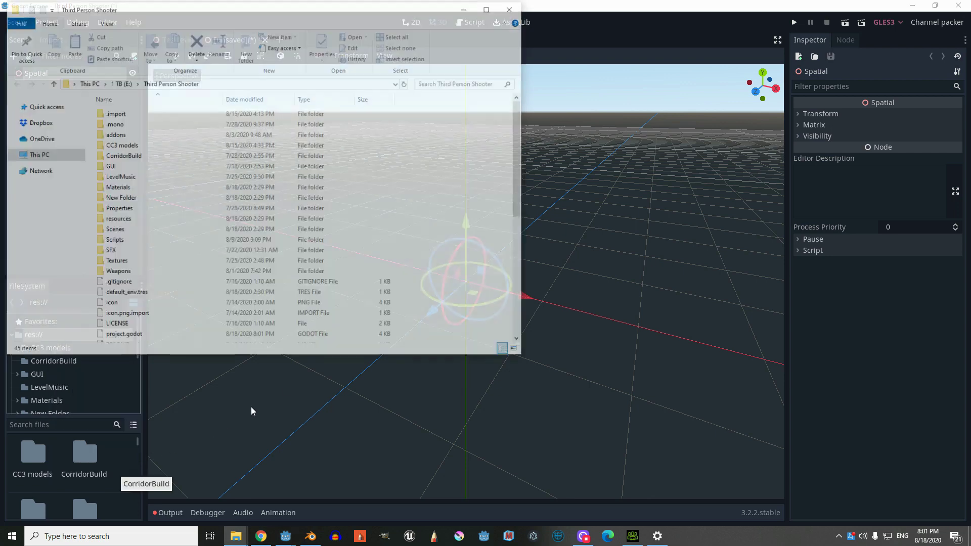
scroll(399, 256, "down", 7)
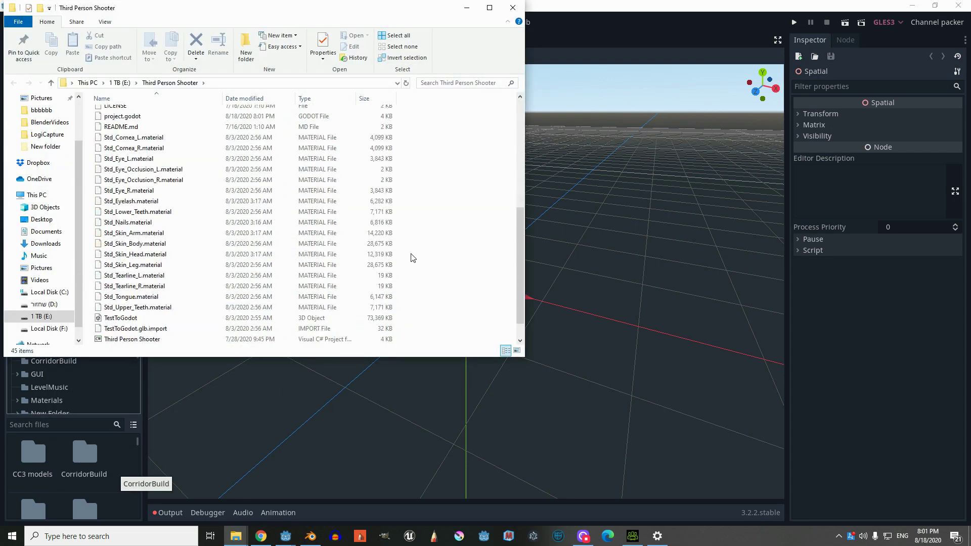
scroll(407, 268, "up", 7)
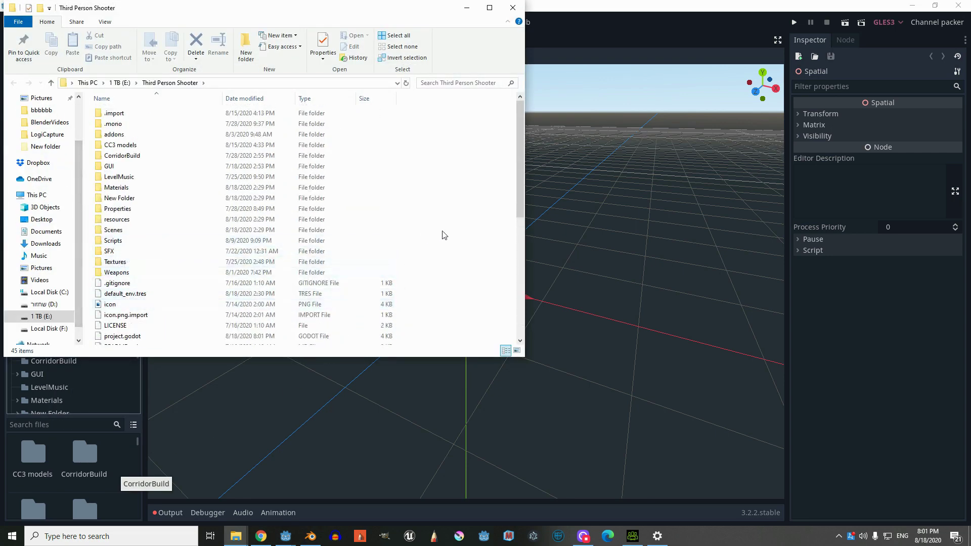
right_click(459, 223)
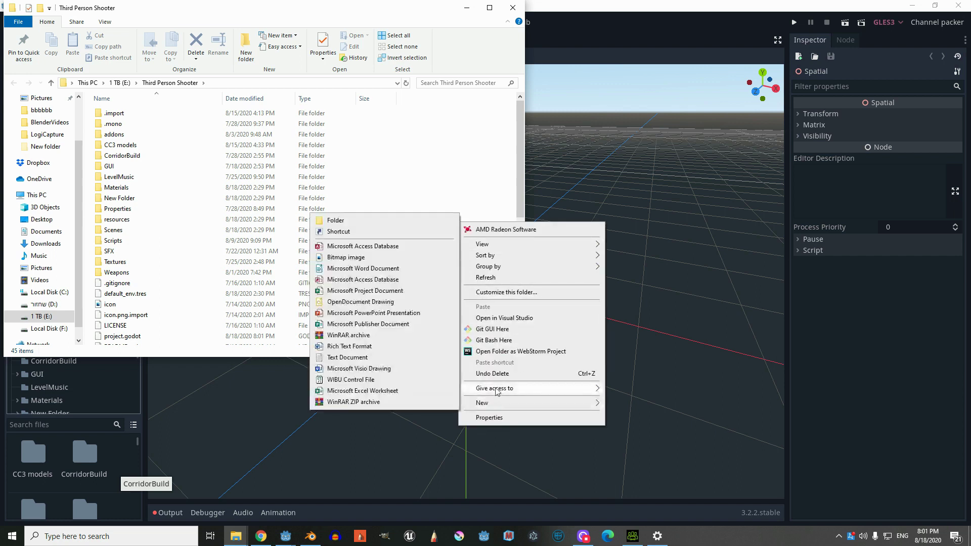
left_click(380, 220)
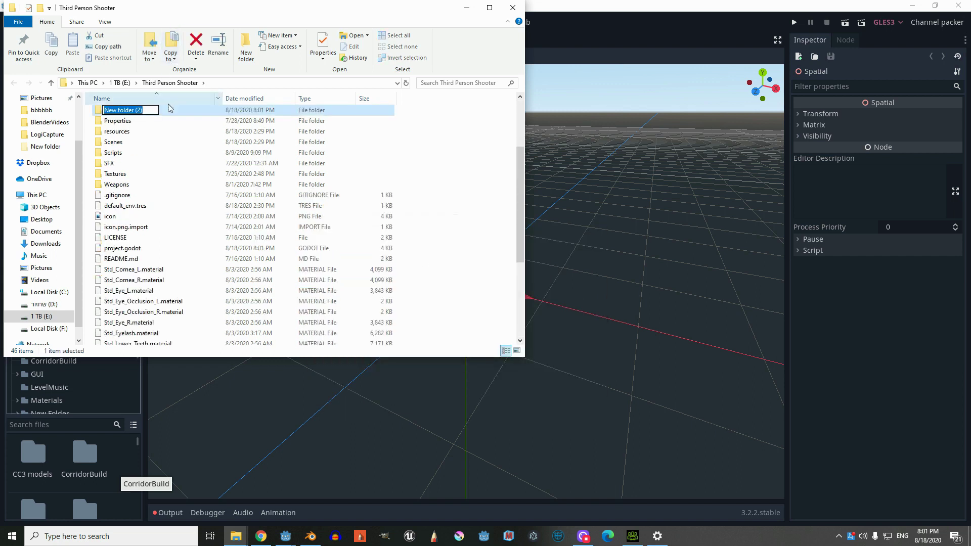
key("Return")
double_click(180, 112)
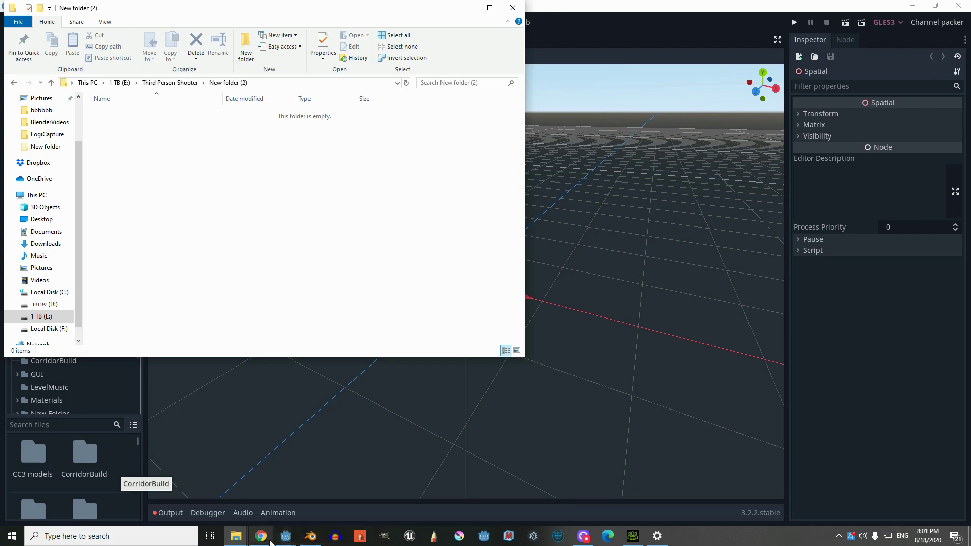
Copy cc3togodot from Documents into New folder (2) and return to Godot.
left_click(269, 539)
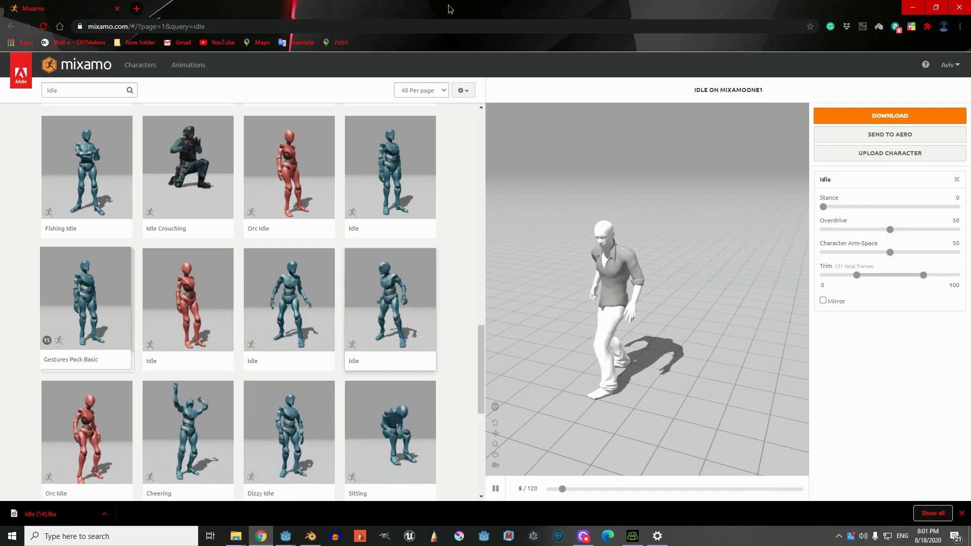
double_click(450, 9)
left_click(261, 536)
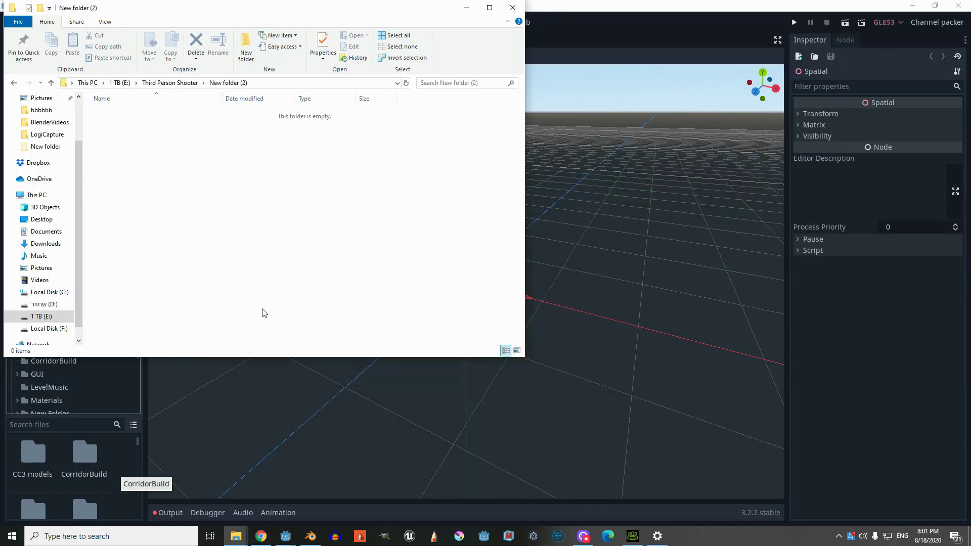
left_click_drag(288, 13, 526, 102)
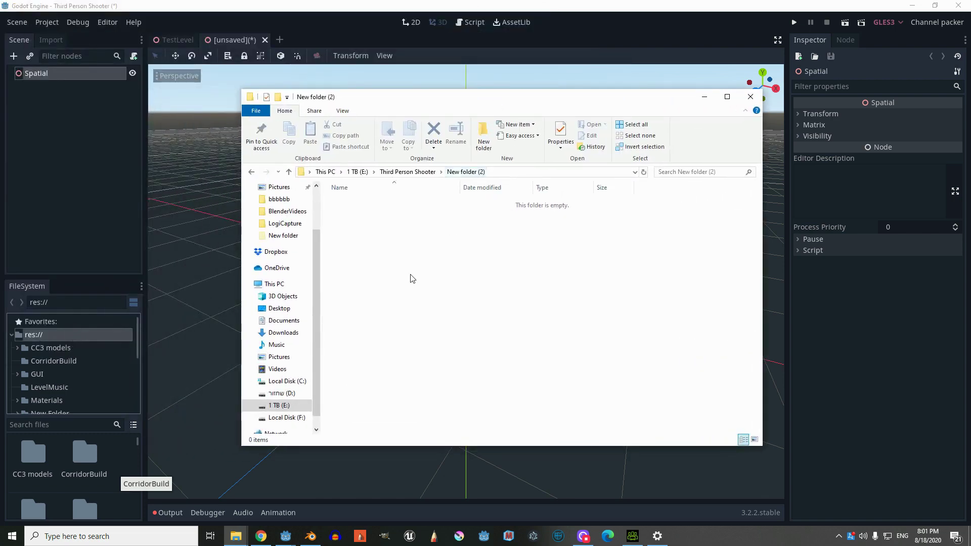
left_click(236, 536)
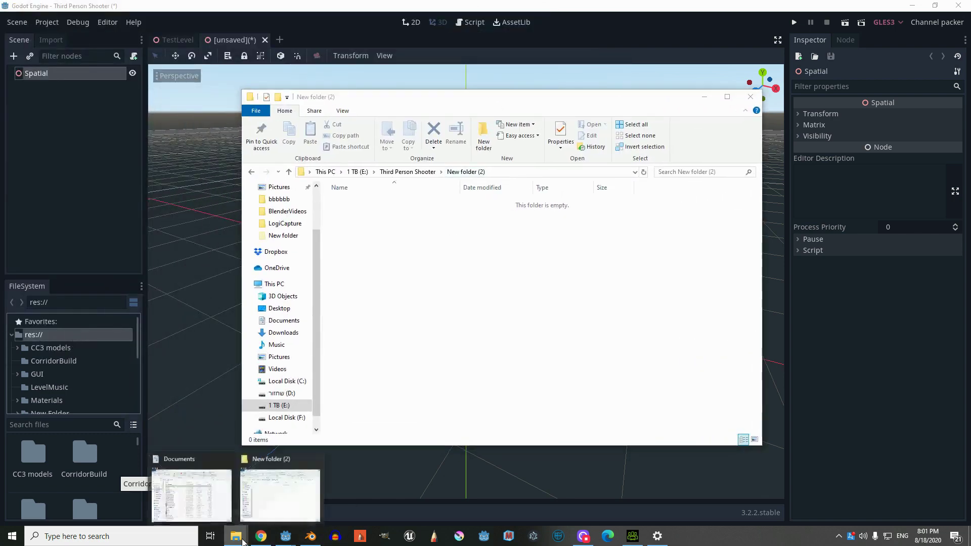
left_click(192, 494)
left_click(662, 308)
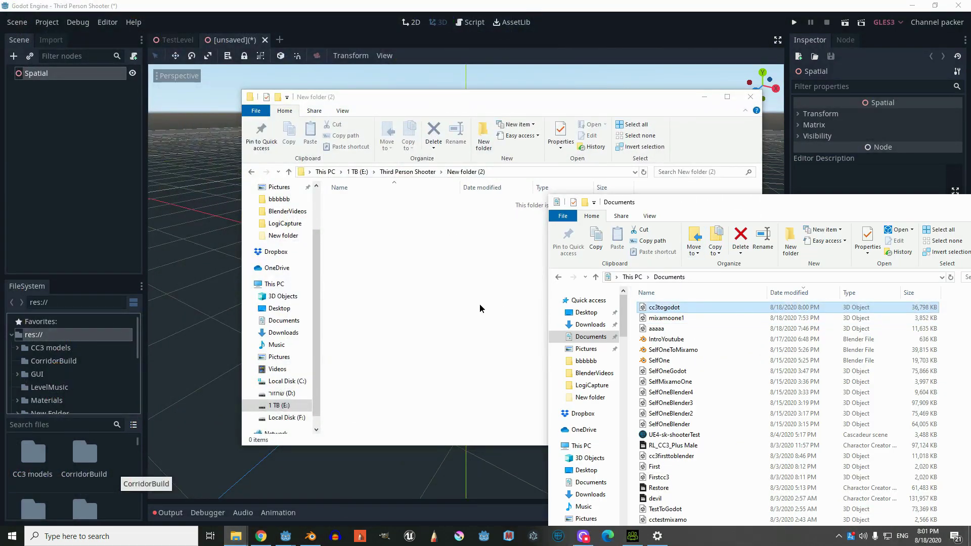
left_click_drag(480, 309, 414, 302)
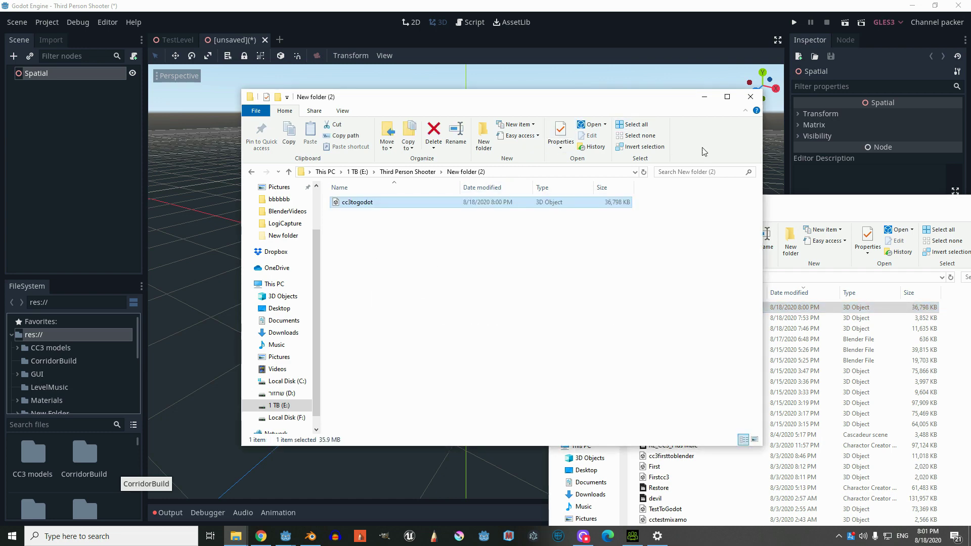
left_click(866, 214)
left_click(804, 217)
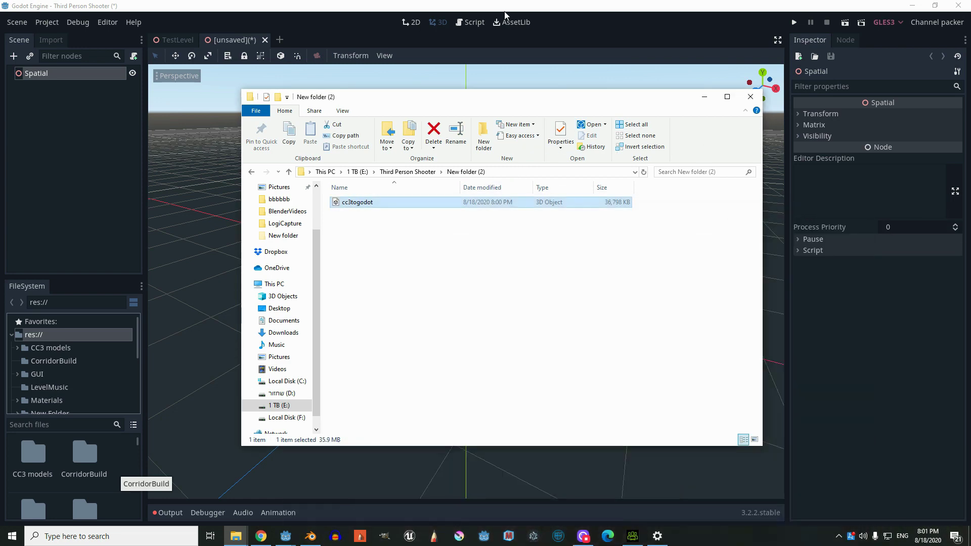
left_click(554, 79)
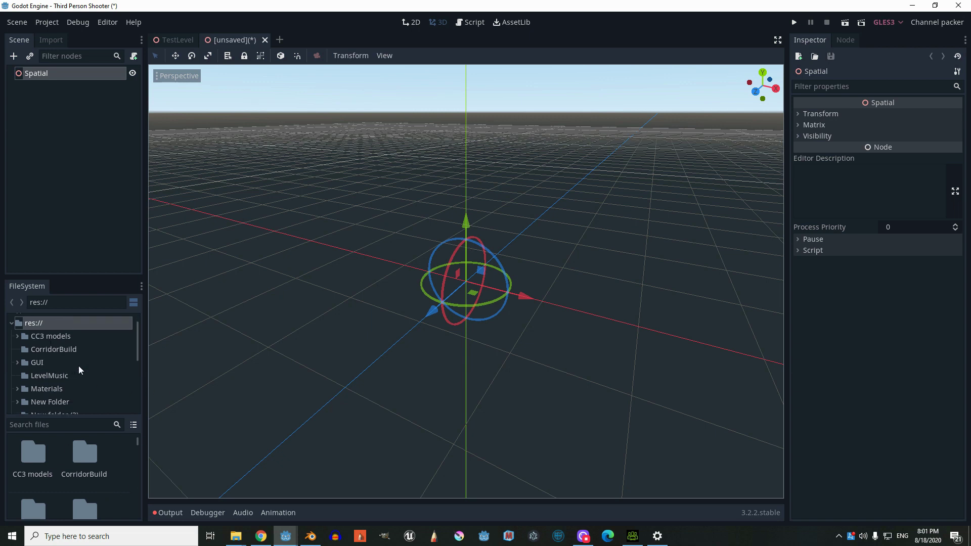
Open cc3togodot.glb from New folder (2) in the FileSystem dock.
scroll(75, 365, "down", 3)
left_click(59, 391)
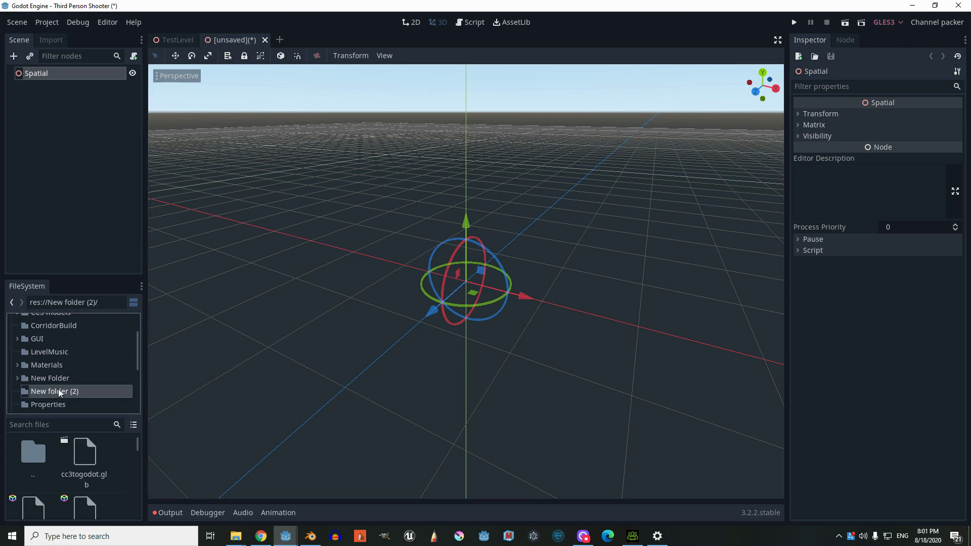
scroll(96, 470, "down", 1)
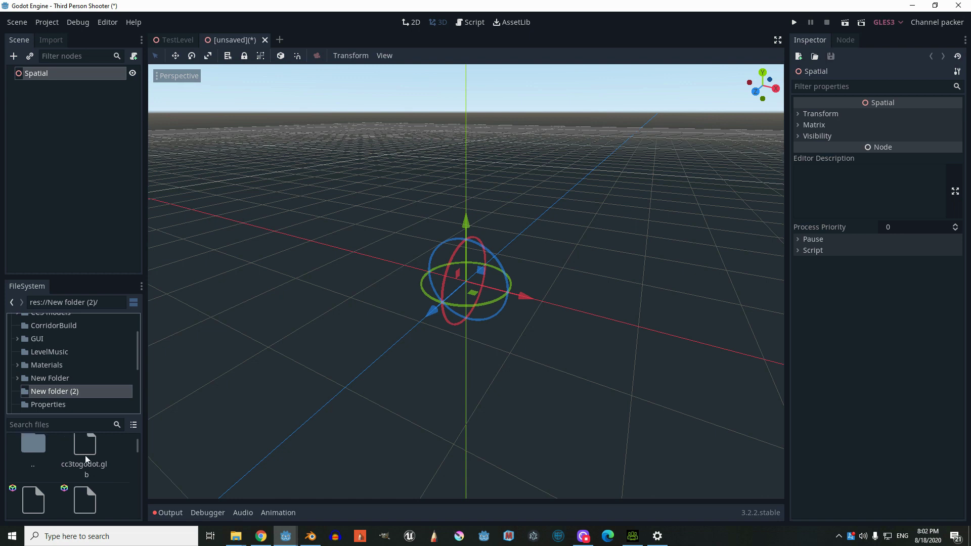
scroll(87, 453, "down", 2)
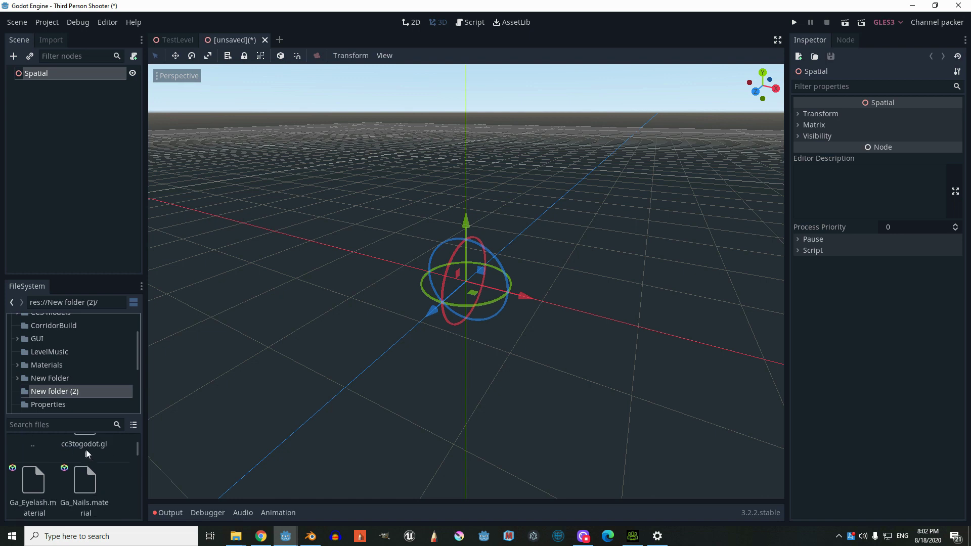
scroll(87, 455, "up", 3)
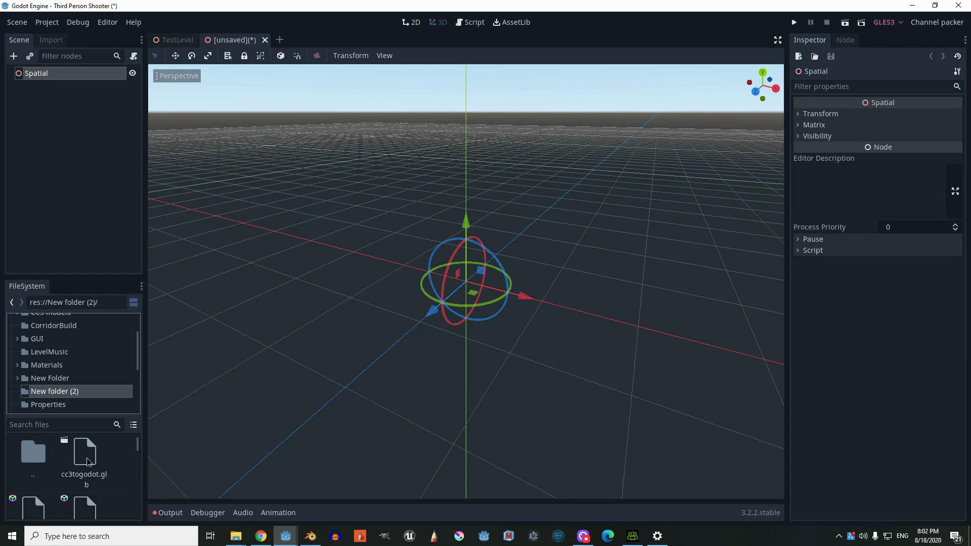
scroll(87, 459, "up", 1)
double_click(101, 480)
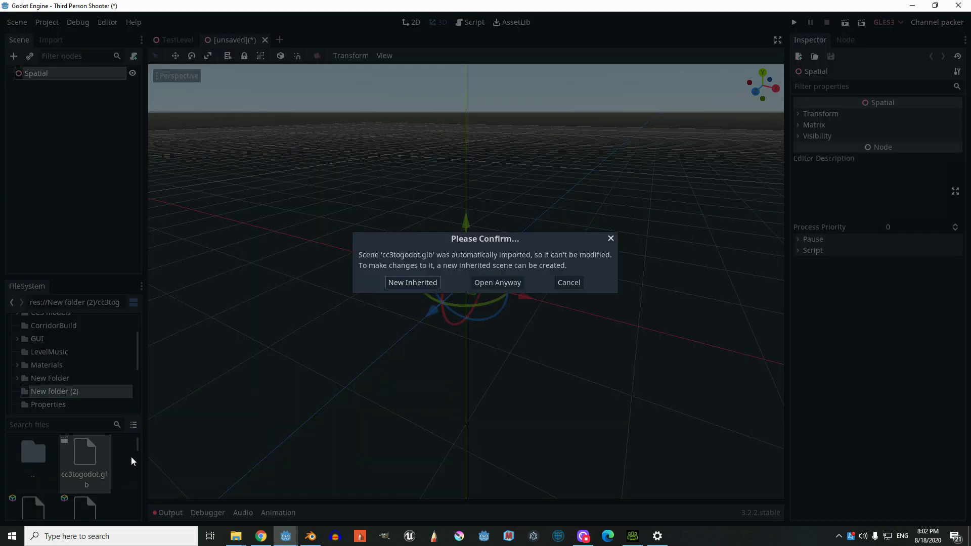
Open cc3togodot.glb directly rather than as an inherited scene, and inspect the rigged character.
left_click(496, 287)
scroll(485, 212, "up", 5)
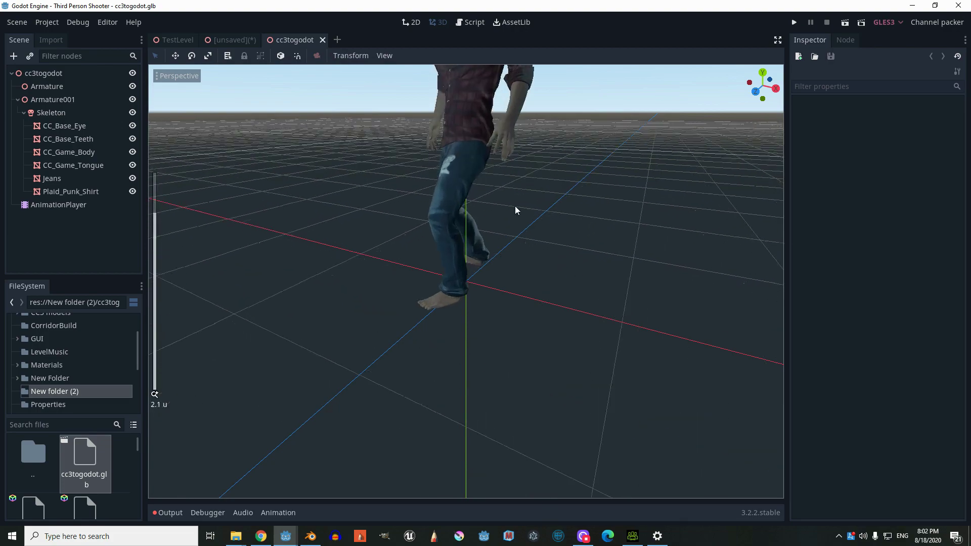
scroll(588, 186, "down", 4)
middle_click_drag(588, 186, 564, 219)
middle_click_drag(535, 171, 467, 183)
scroll(465, 184, "up", 3)
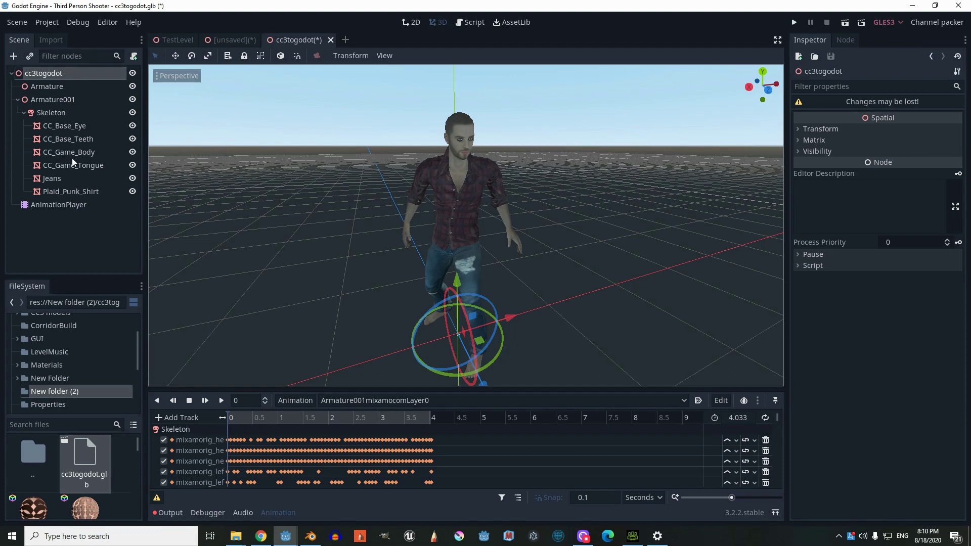
On CC_Game_Body, turn on the Transparent flag of the surface 5 Ga_Eyelash material.
left_click(88, 152)
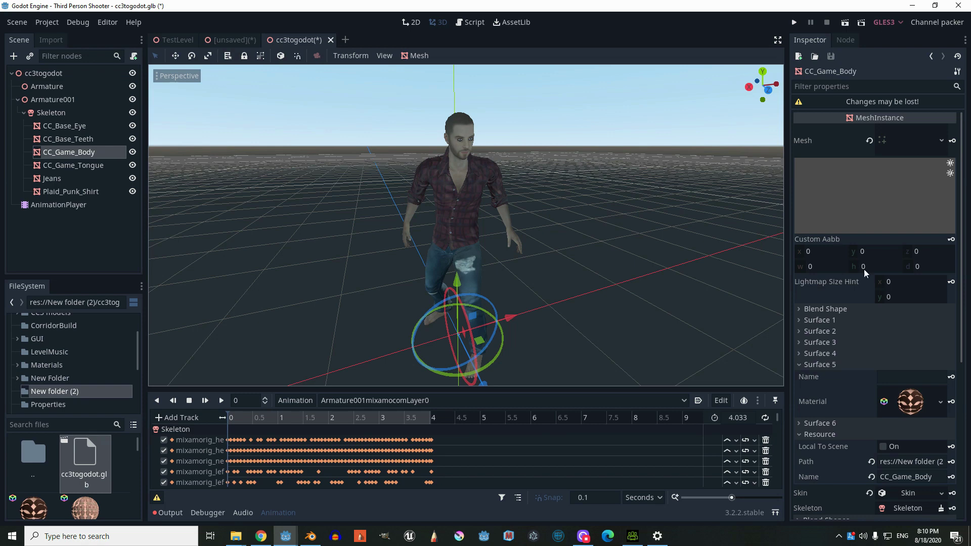
left_click(902, 149)
left_click(902, 147)
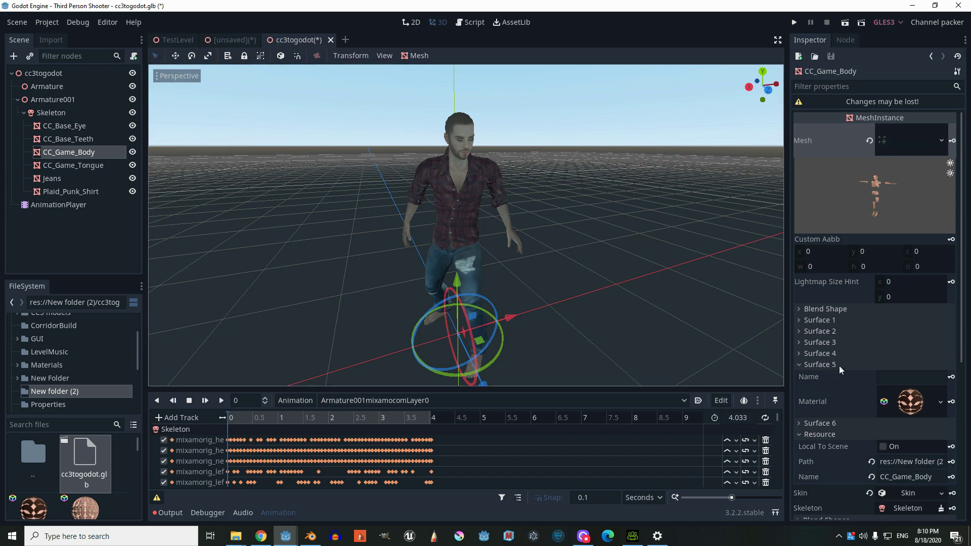
left_click(868, 399)
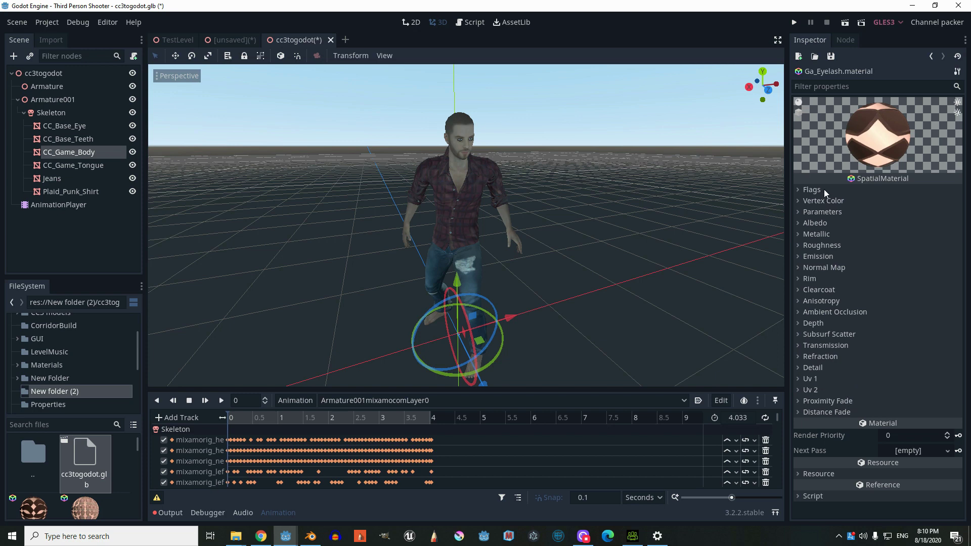
left_click(821, 189)
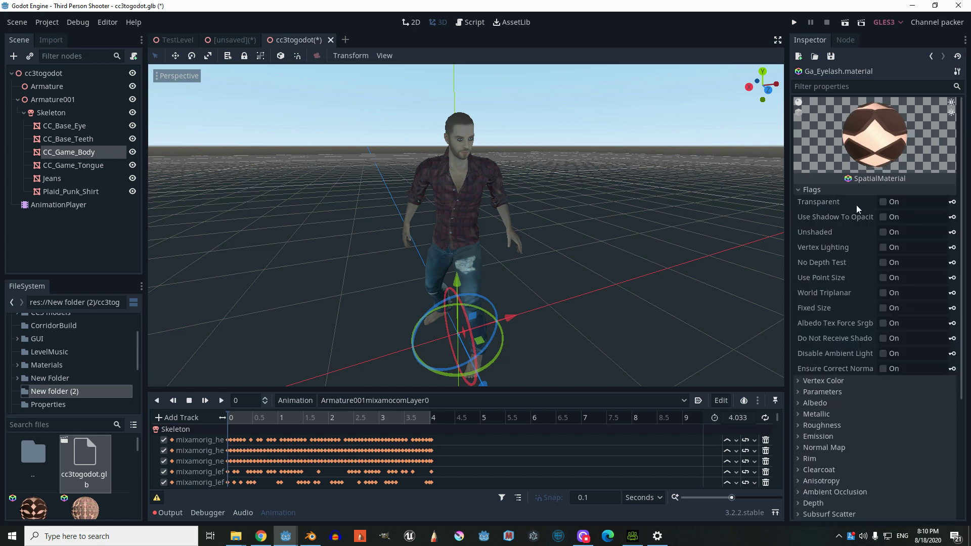
left_click(883, 202)
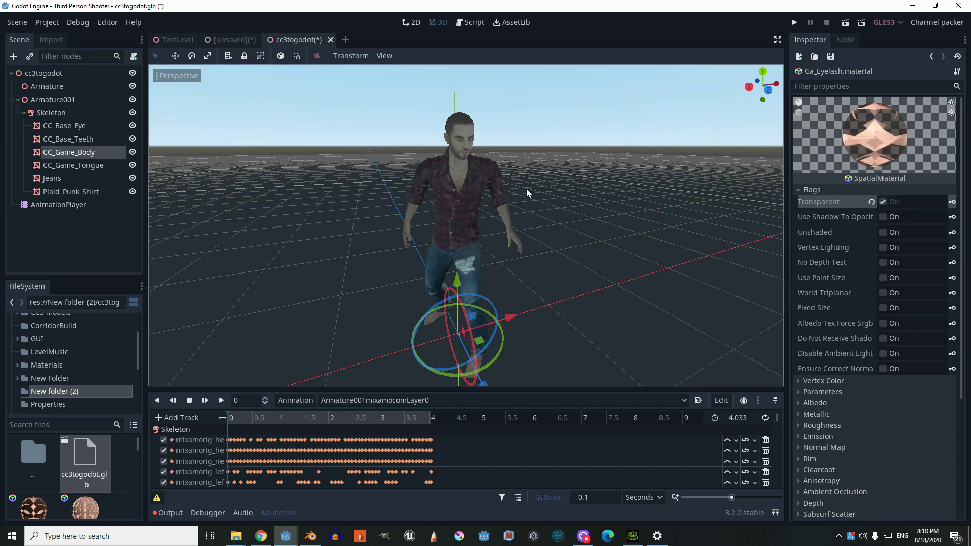
scroll(514, 173, "up", 5)
middle_click_drag(513, 173, 518, 184)
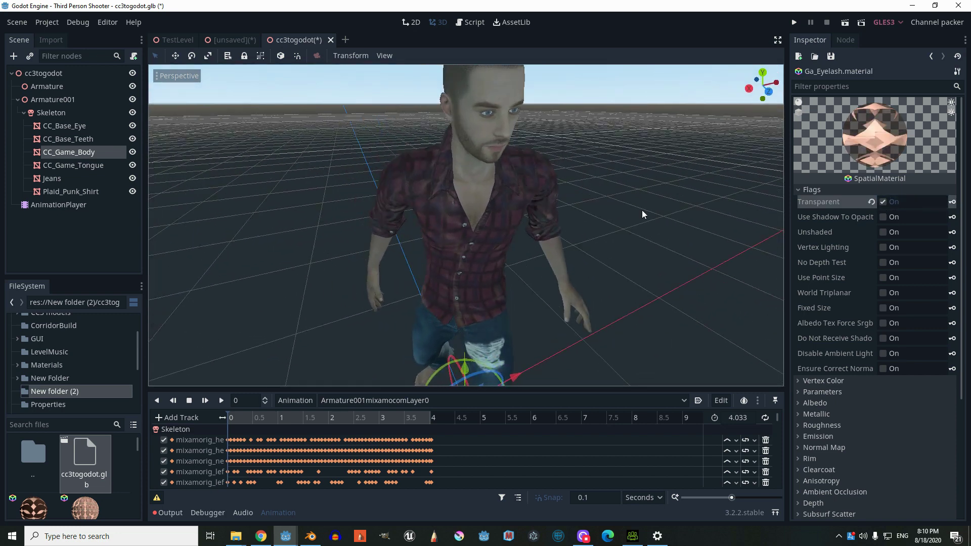
left_click(824, 189)
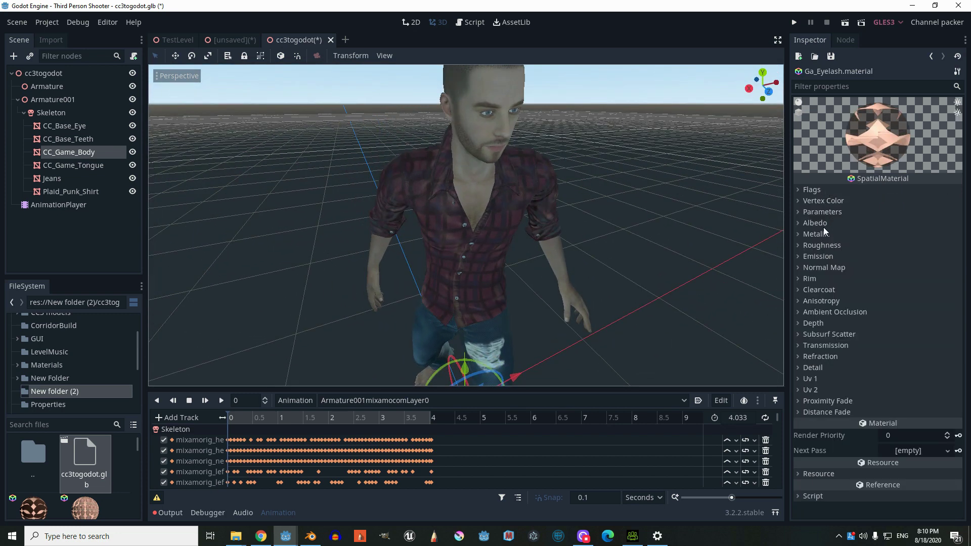
Drop the Ga_Eyelash albedo colour alpha to 0 (00ffffff) and check the eyelashes from around the character.
left_click(821, 223)
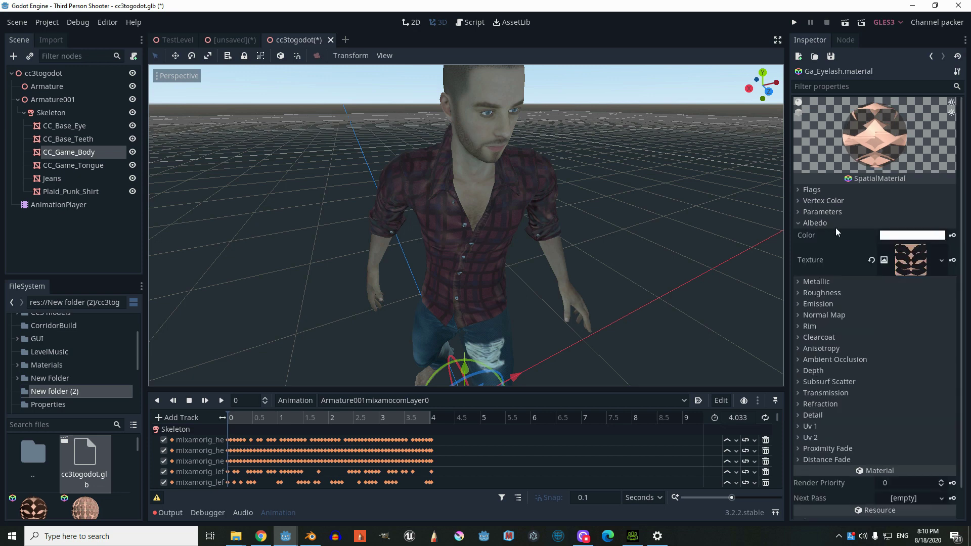
left_click(895, 237)
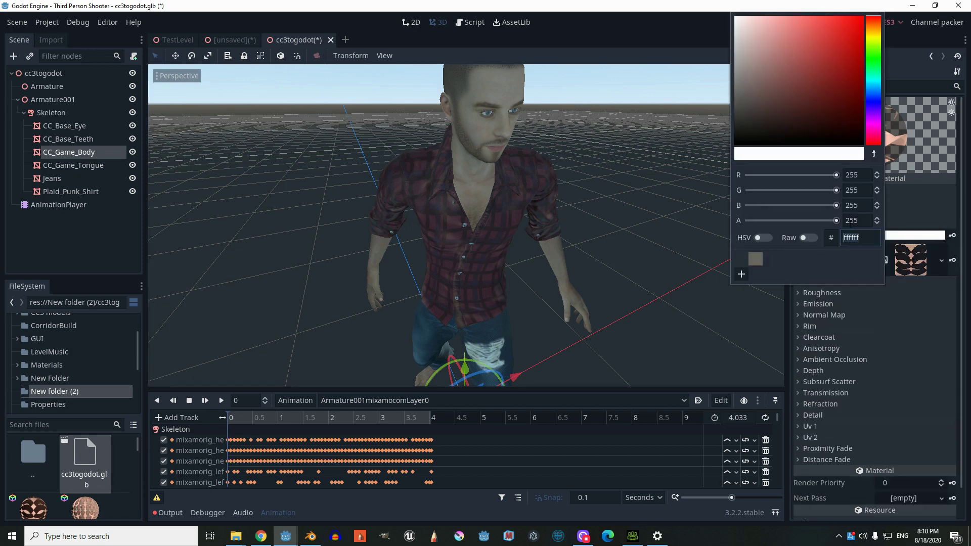
left_click_drag(836, 220, 735, 226)
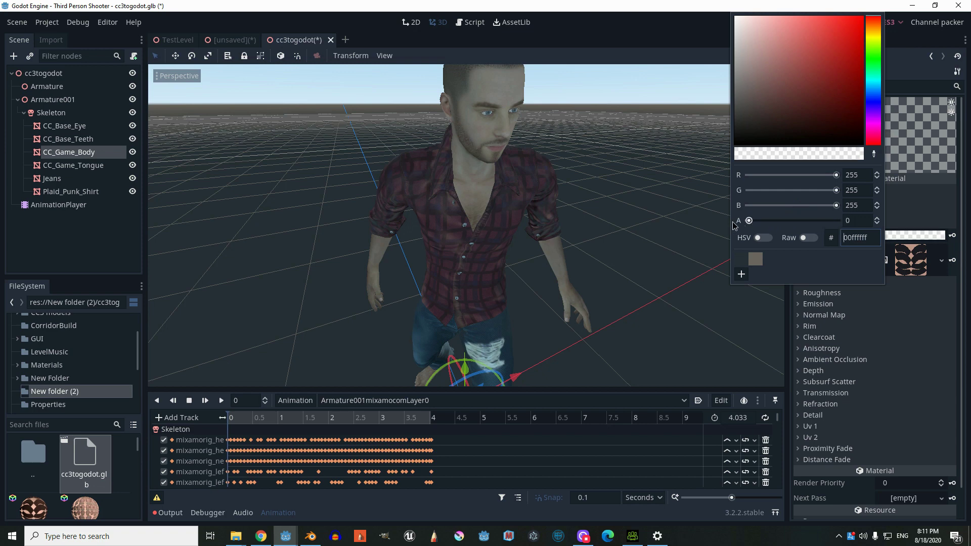
left_click(665, 98)
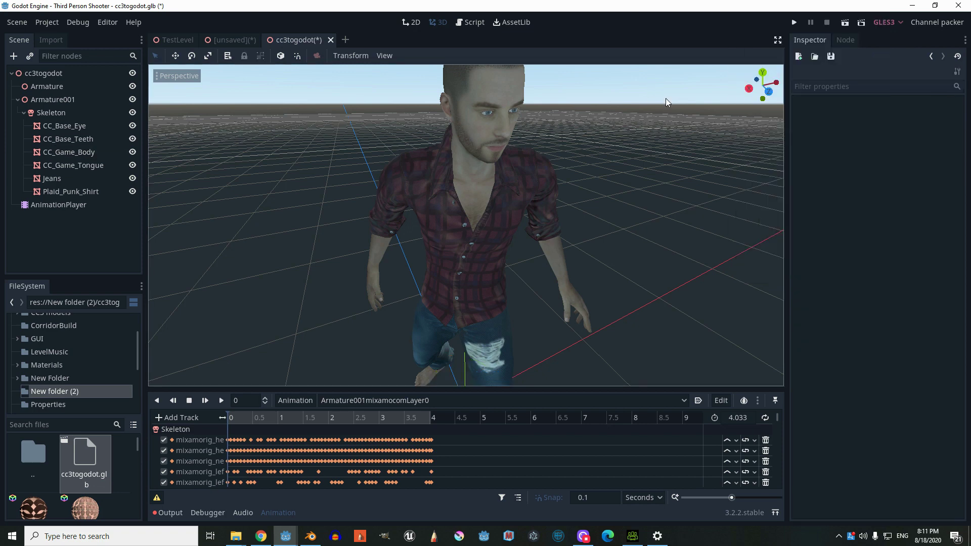
scroll(581, 189, "up", 4)
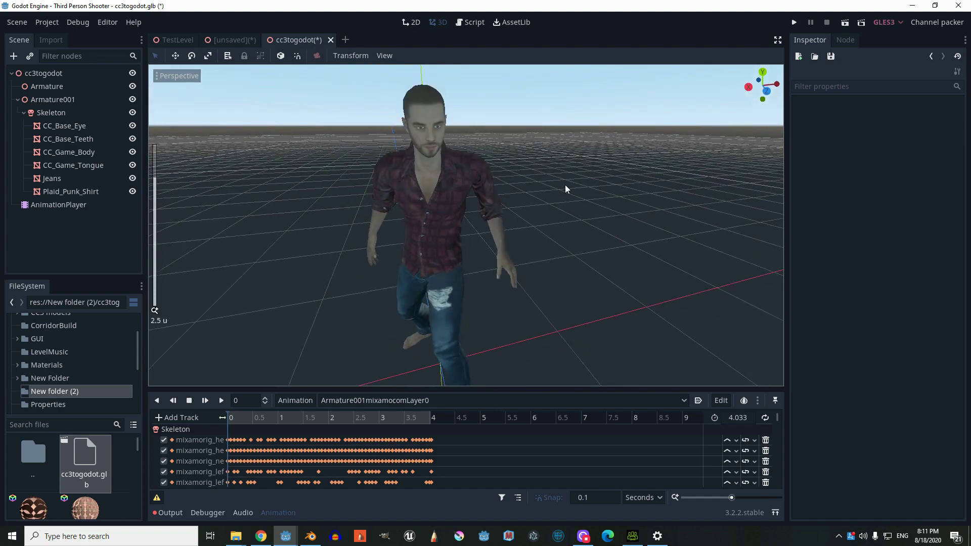
right_click_drag(565, 184, 569, 177)
scroll(572, 190, "down", 2)
mouse_move(595, 177)
middle_mouse_down()
mouse_move(626, 171)
mouse_move(606, 174)
middle_mouse_up()
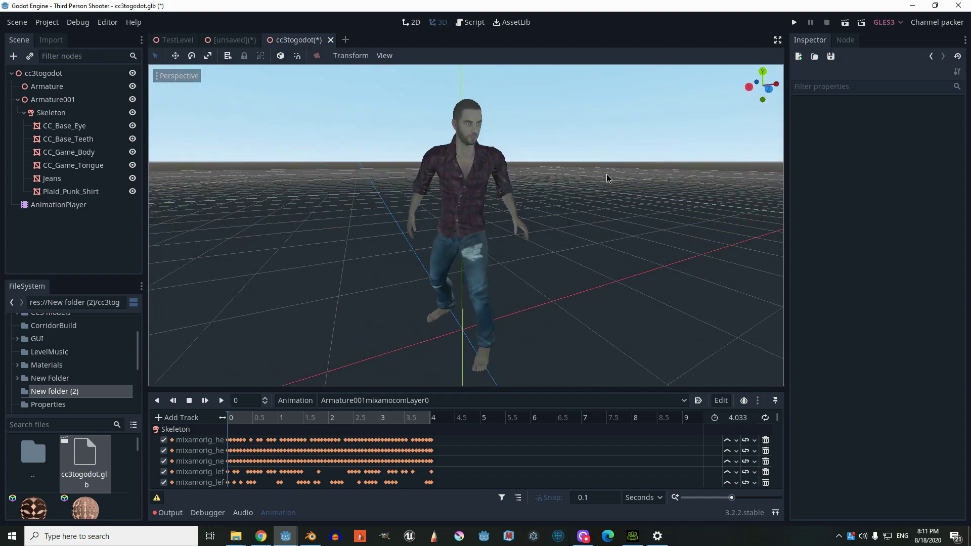